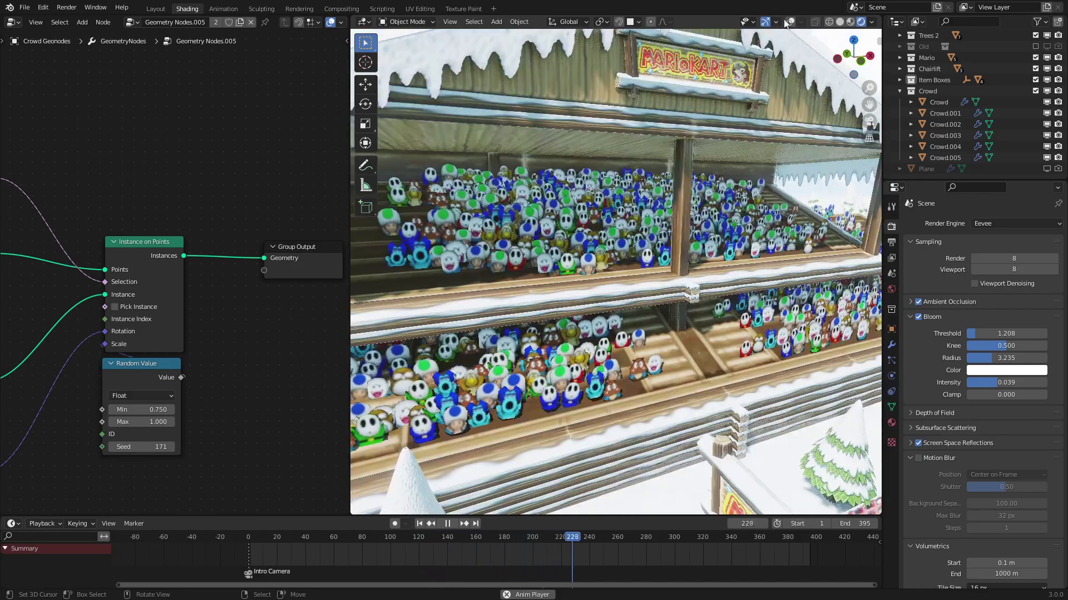
- Show the viewport overlays and stop the animation playback, clearing the existing crowd off the grandstand
{"action": "left_click", "coordinate": [789, 21]}
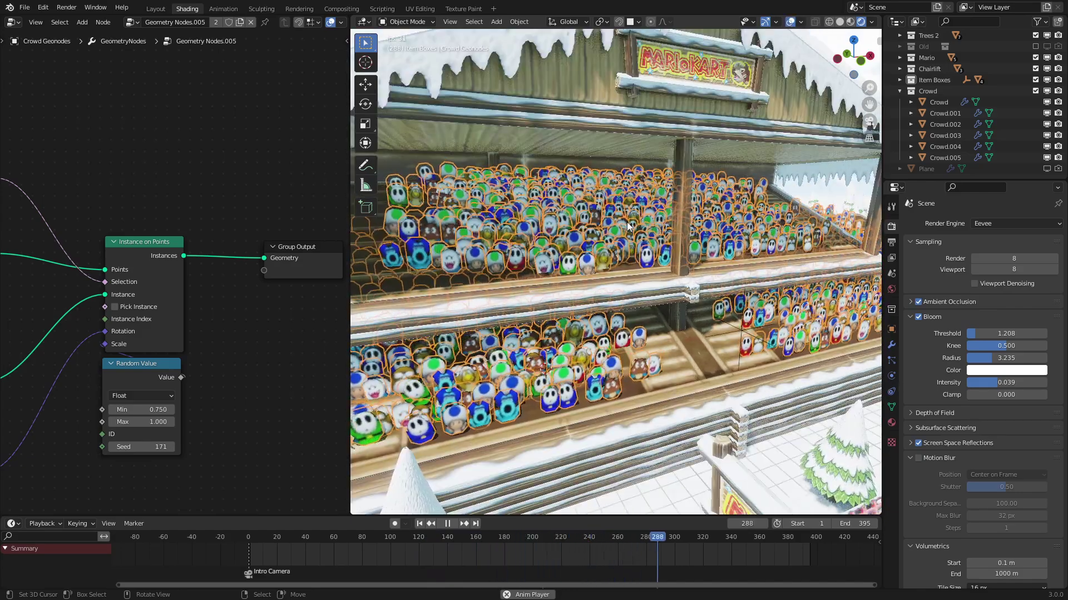
{"action": "scroll", "coordinate": [612, 258], "scroll_direction": "down", "scroll_amount": 6}
{"action": "key", "text": "space"}
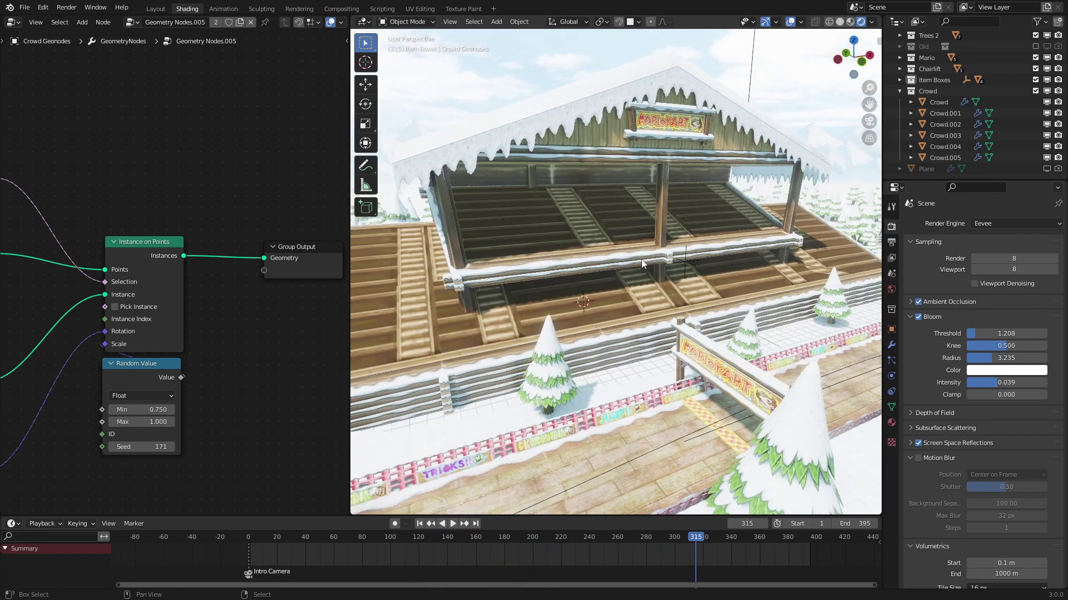
- Add a plane mesh at the 3D cursor in front of the grandstand
{"action": "middle_click_drag", "start_coordinate": [645, 268], "coordinate": [645, 272]}
{"action": "key", "text": "shift+a"}
{"action": "mouse_move", "coordinate": [647, 274]}
{"action": "left_click", "coordinate": [684, 273]}
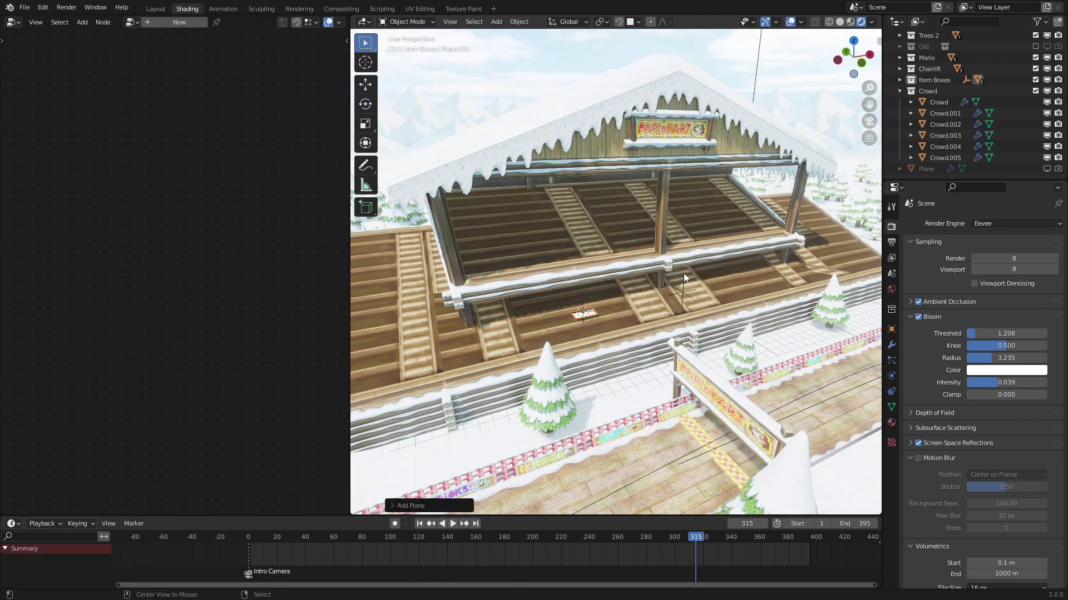
- Reposition the plane's corner vertices in Edit Mode so the face covers the grandstand's lower seating rows
{"action": "key", "text": "Tab"}
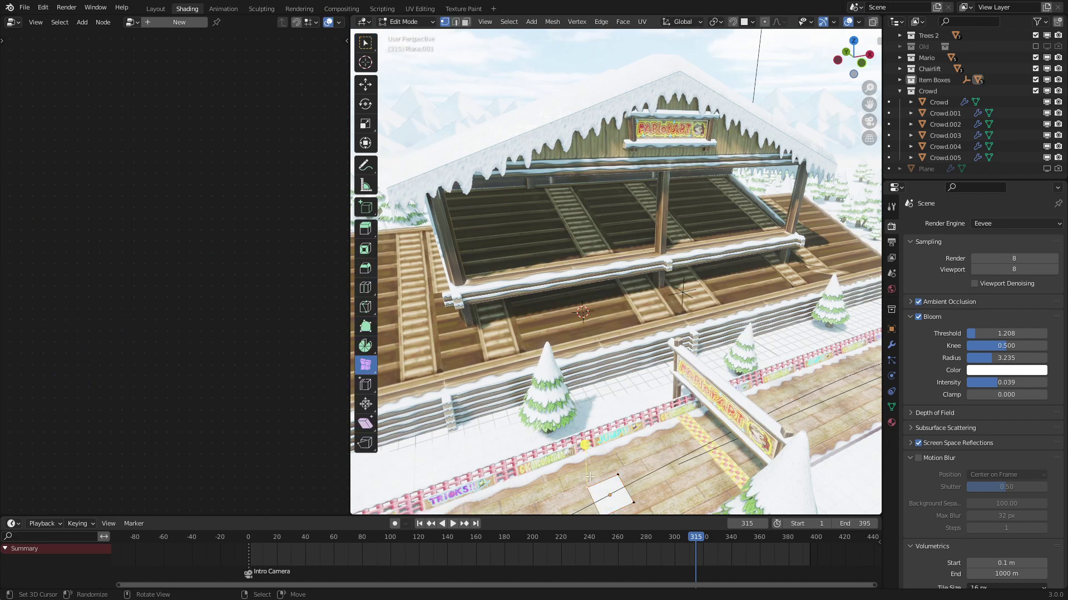
{"action": "scroll", "coordinate": [472, 283], "scroll_direction": "down", "scroll_amount": 2}
{"action": "right_click", "coordinate": [423, 253], "text": "ctrl"}
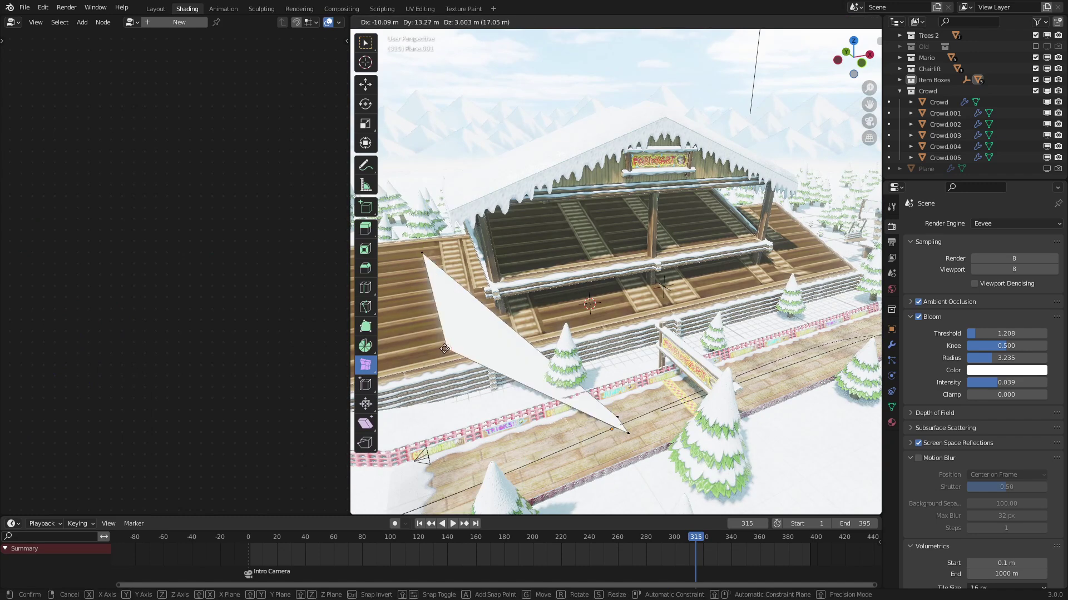
{"action": "middle_click_drag", "start_coordinate": [481, 355], "coordinate": [650, 393]}
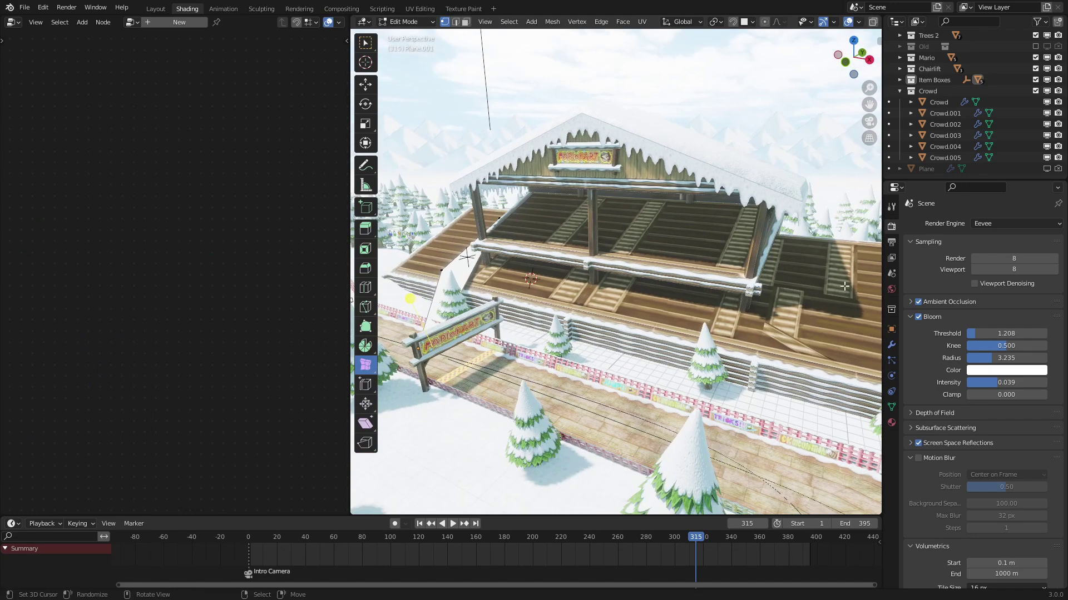
{"action": "key", "text": "g"}
{"action": "left_click", "coordinate": [478, 362]}
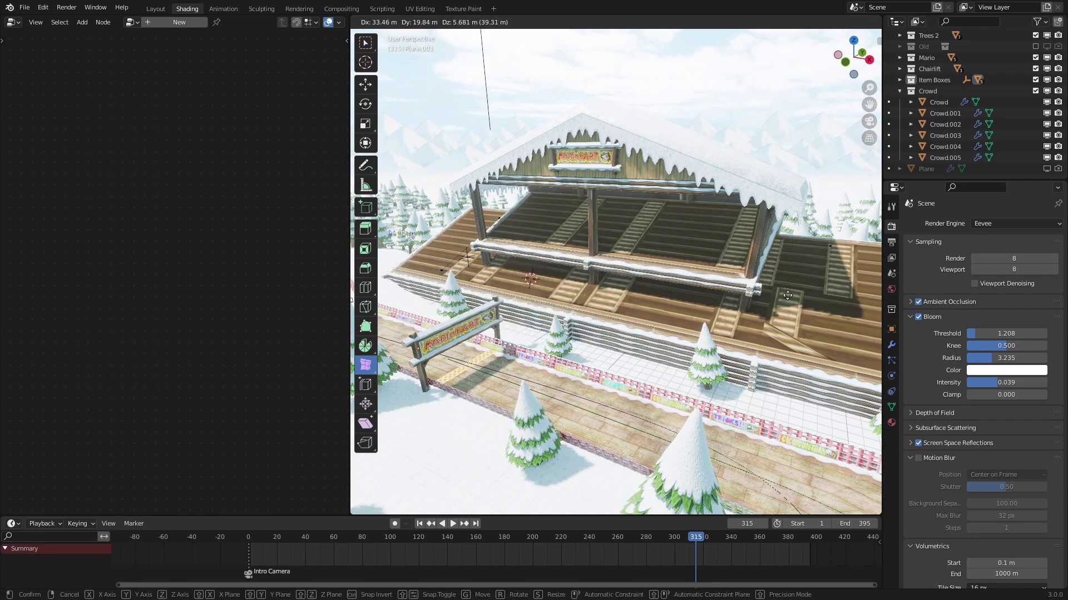
- Duplicate the face, scale the copy down and fit it over the roofed upper seating, finishing in Object Mode
{"action": "middle_click_drag", "start_coordinate": [689, 333], "coordinate": [712, 317]}
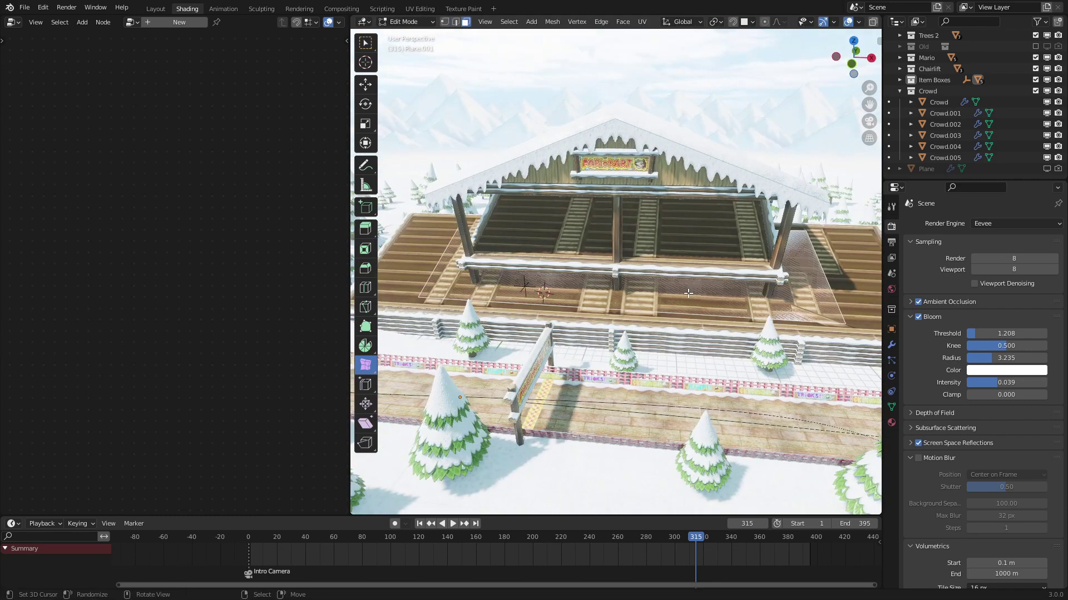
{"action": "key", "text": "shift+d"}
{"action": "key", "text": "s"}
{"action": "left_click", "coordinate": [717, 239]}
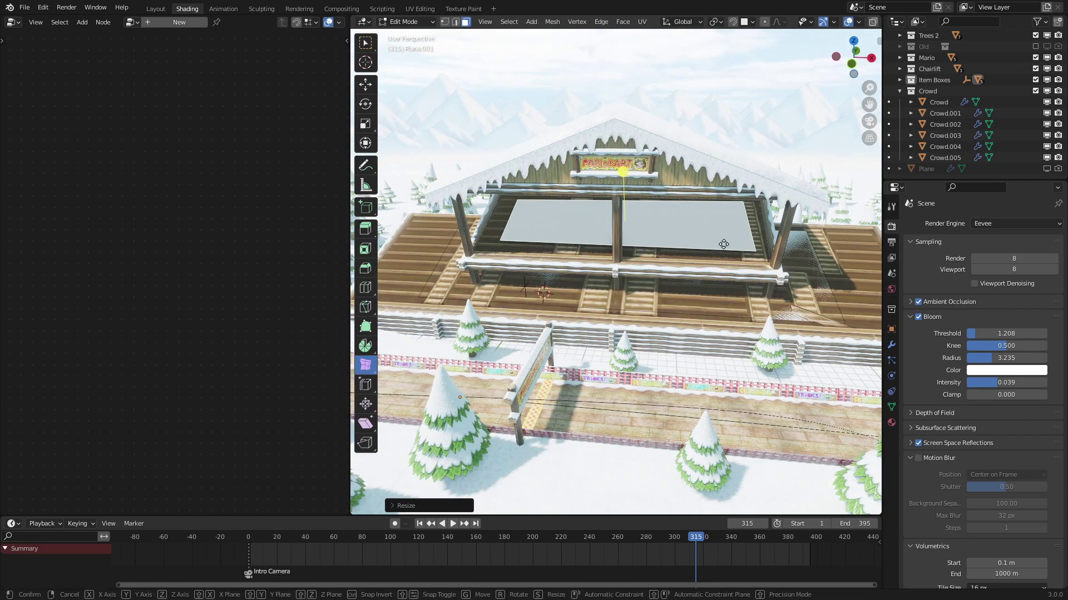
{"action": "key", "text": "g"}
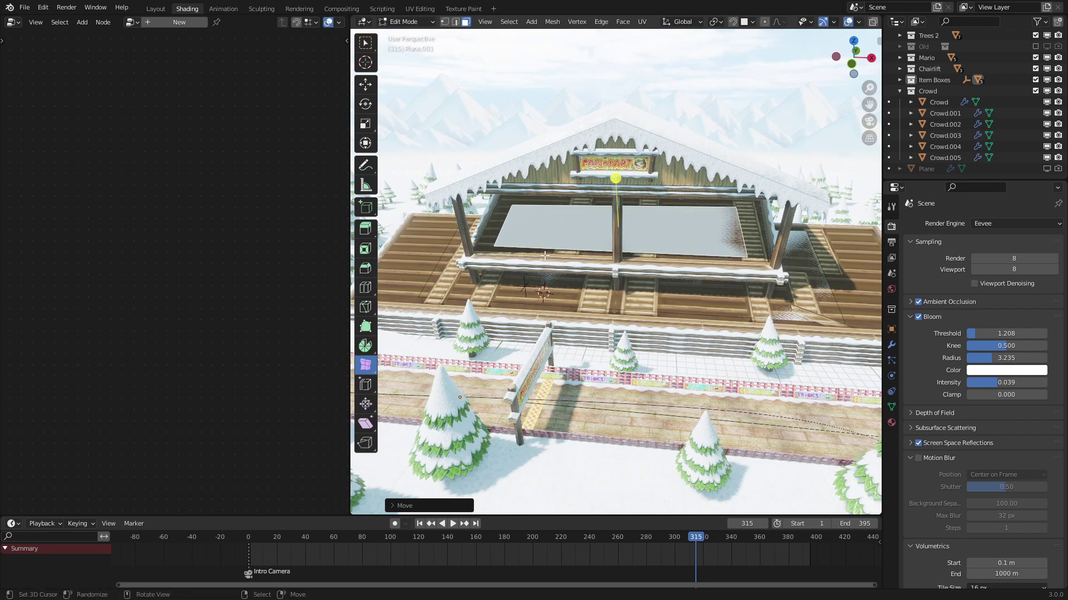
{"action": "left_click", "coordinate": [496, 248]}
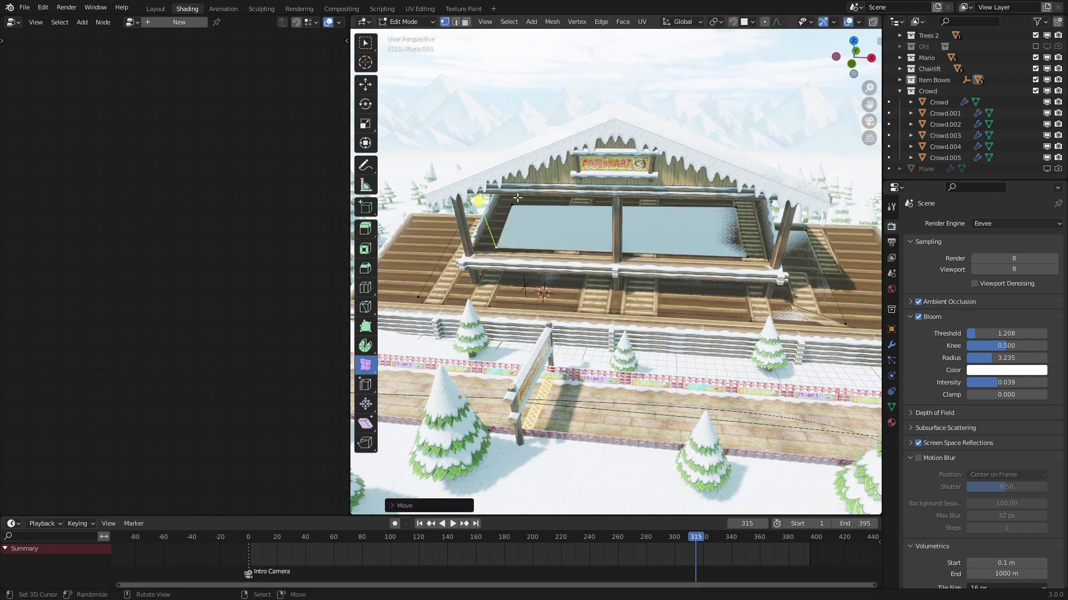
{"action": "key", "text": "Tab"}
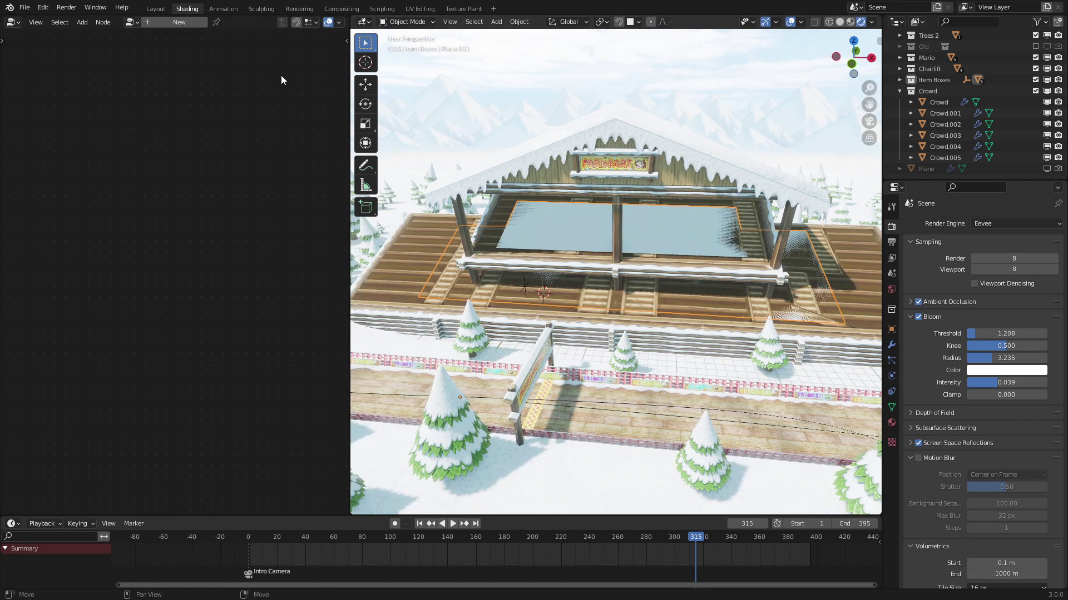
- Create a new geometry node tree for the plane and insert a Distribute Points on Faces node before Group Output
{"action": "left_click", "coordinate": [179, 25]}
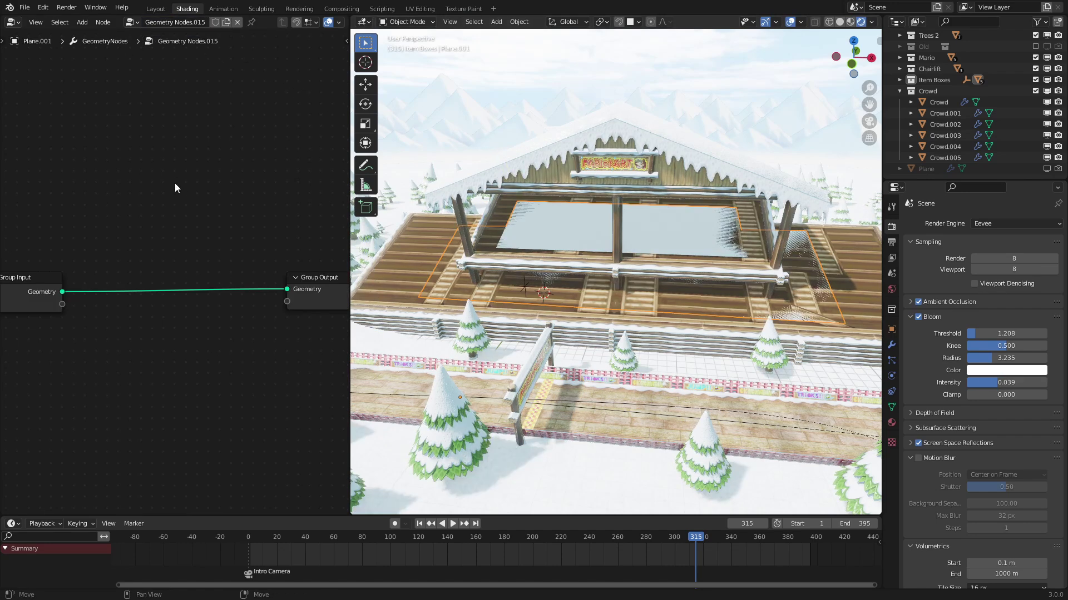
{"action": "scroll", "coordinate": [142, 305], "scroll_direction": "up", "scroll_amount": 1}
{"action": "key", "text": "shift+a"}
{"action": "mouse_move", "coordinate": [140, 289]}
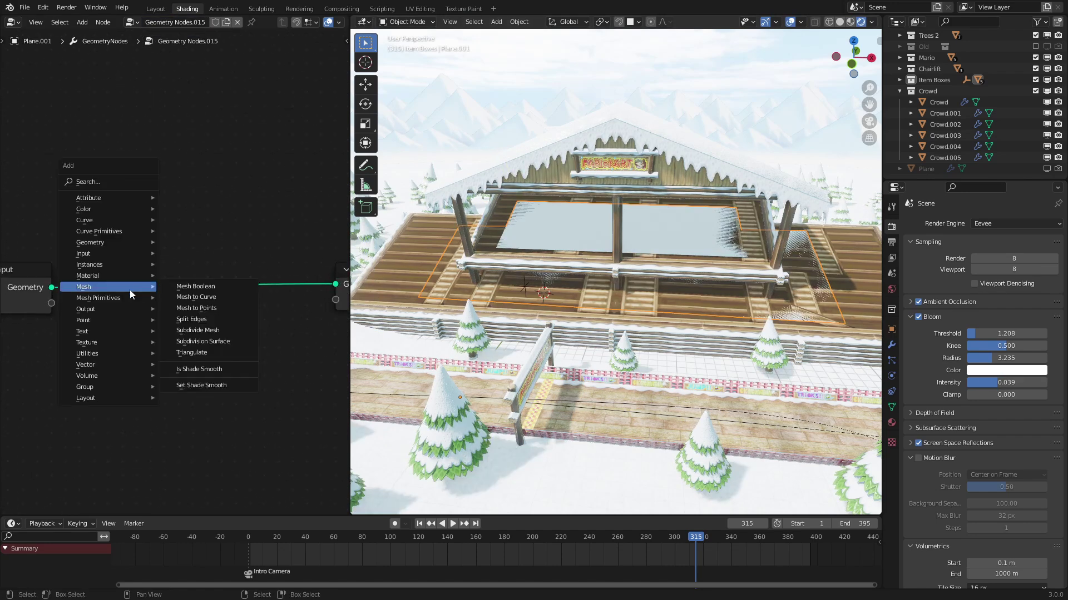
{"action": "left_click", "coordinate": [187, 323]}
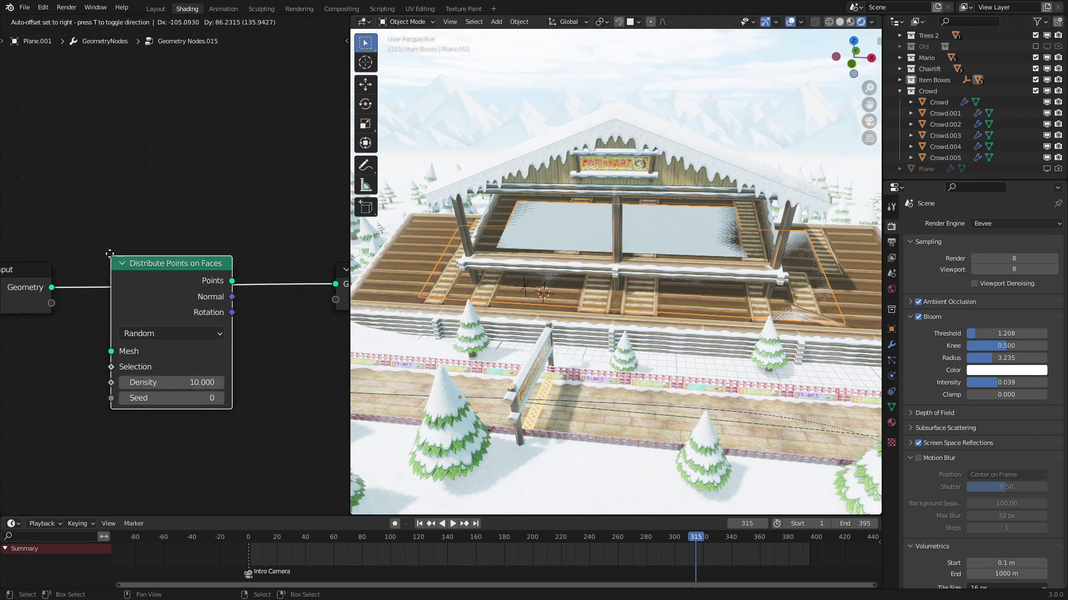
{"action": "left_click", "coordinate": [94, 245]}
- Set the Density of the Distribute Points on Faces node to 1
{"action": "scroll", "coordinate": [655, 229], "scroll_direction": "up", "scroll_amount": 5}
{"action": "middle_click_drag", "start_coordinate": [575, 222], "coordinate": [617, 231]}
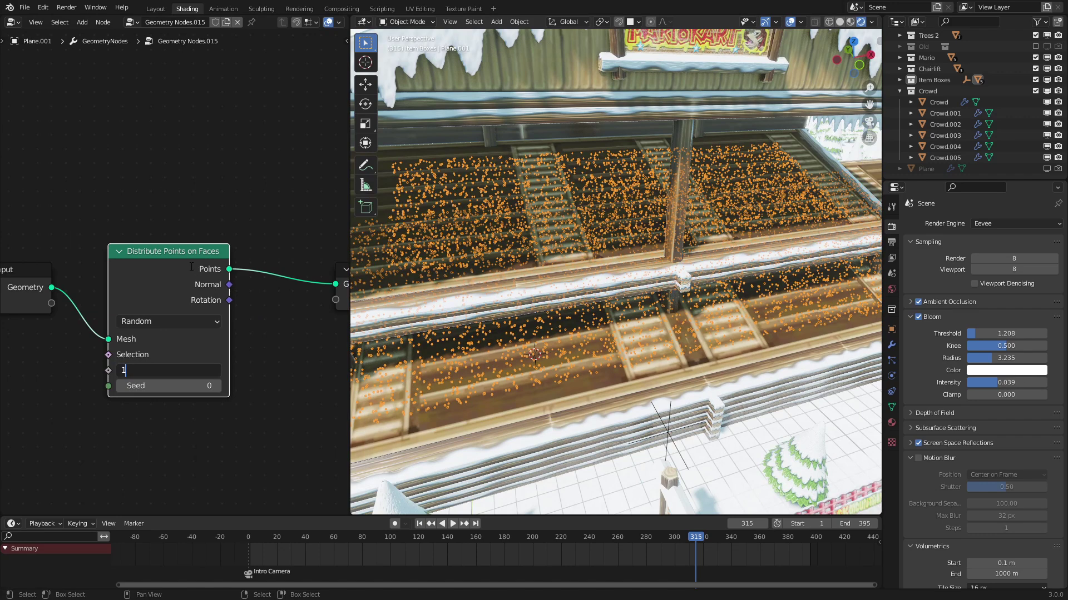
{"action": "key", "text": "Return"}
- Move the Group Input and Distribute Points on Faces nodes together along X, away from Group Output, to make room
{"action": "scroll", "coordinate": [217, 278], "scroll_direction": "down", "scroll_amount": 3}
{"action": "middle_click_drag", "start_coordinate": [141, 286], "coordinate": [197, 290]}
{"action": "middle_click_drag", "start_coordinate": [111, 260], "coordinate": [111, 283]}
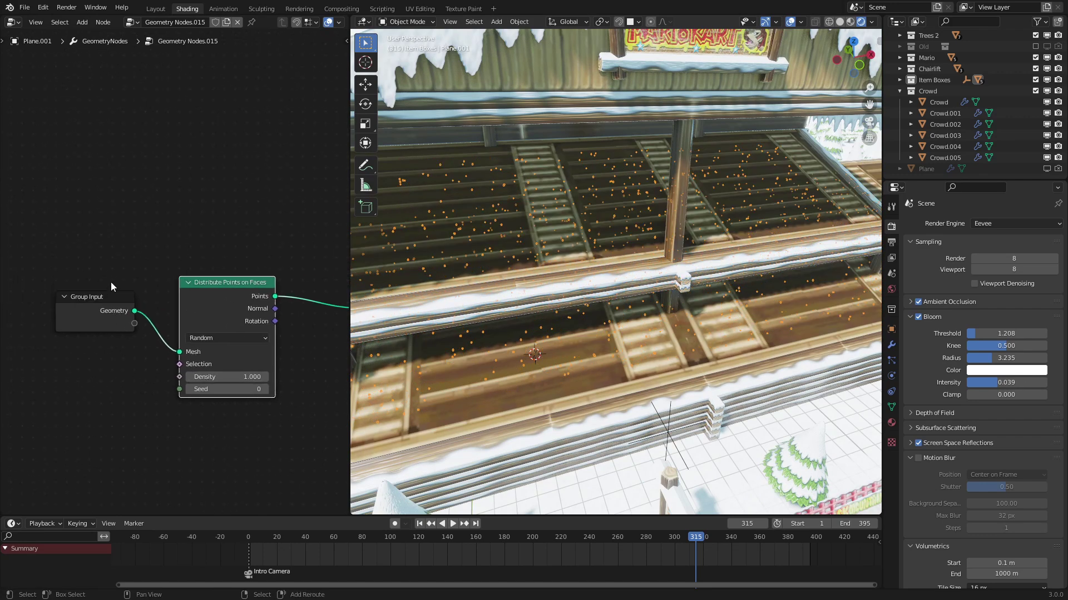
{"action": "left_click", "coordinate": [99, 313]}
{"action": "left_click", "coordinate": [199, 296], "text": "shift"}
{"action": "scroll", "coordinate": [222, 295], "scroll_direction": "down", "scroll_amount": 1}
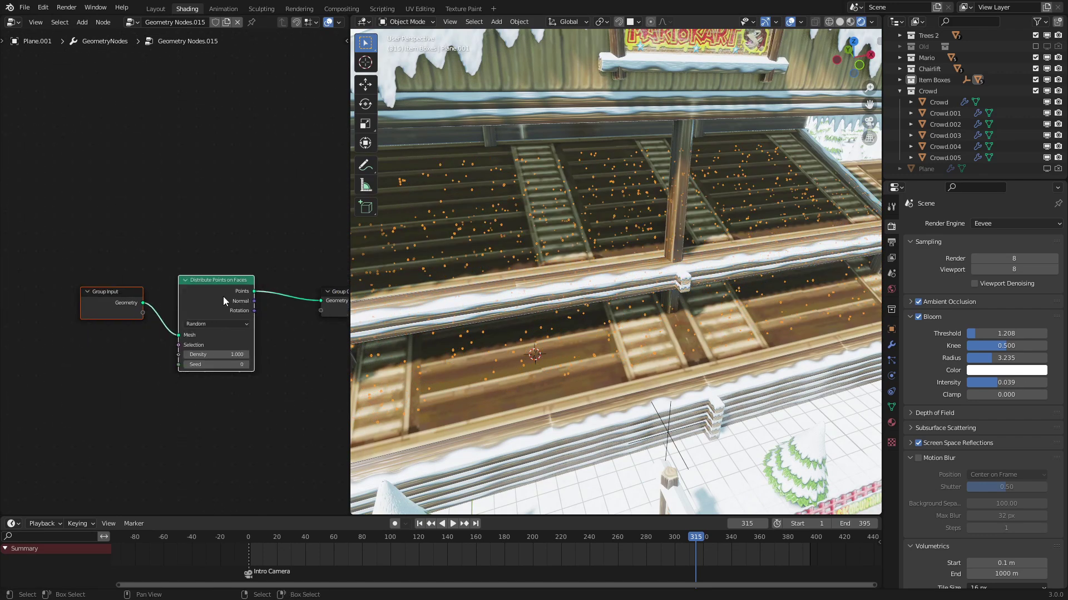
{"action": "key", "text": "g"}
{"action": "key", "text": "x"}
{"action": "left_click", "coordinate": [37, 295]}
- Insert an Instance on Points node between Distribute Points on Faces and Group Output
{"action": "scroll", "coordinate": [465, 273], "scroll_direction": "down", "scroll_amount": 2}
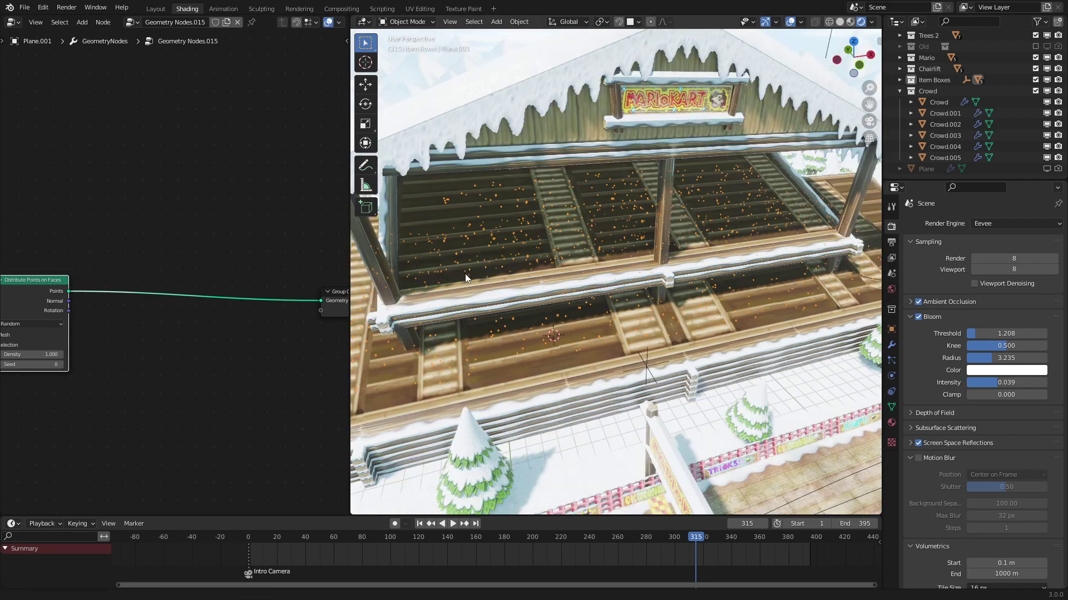
{"action": "middle_click_drag", "start_coordinate": [464, 274], "coordinate": [840, 224], "text": "shift"}
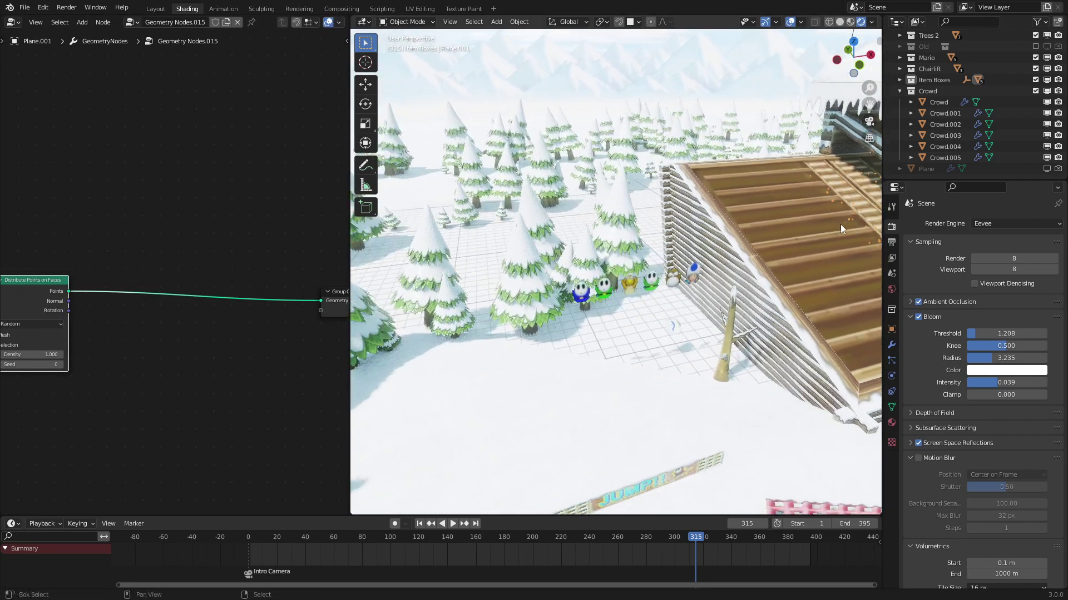
{"action": "middle_click_drag", "start_coordinate": [714, 332], "coordinate": [719, 286], "text": "ctrl"}
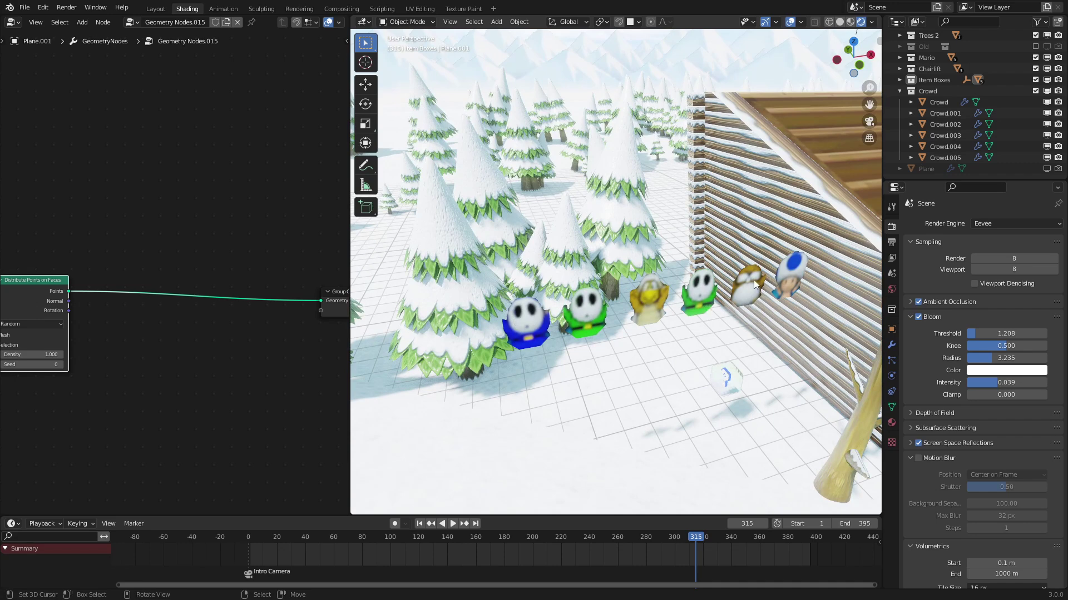
{"action": "middle_click_drag", "start_coordinate": [754, 284], "coordinate": [573, 278]}
{"action": "middle_click_drag", "start_coordinate": [692, 284], "coordinate": [663, 293]}
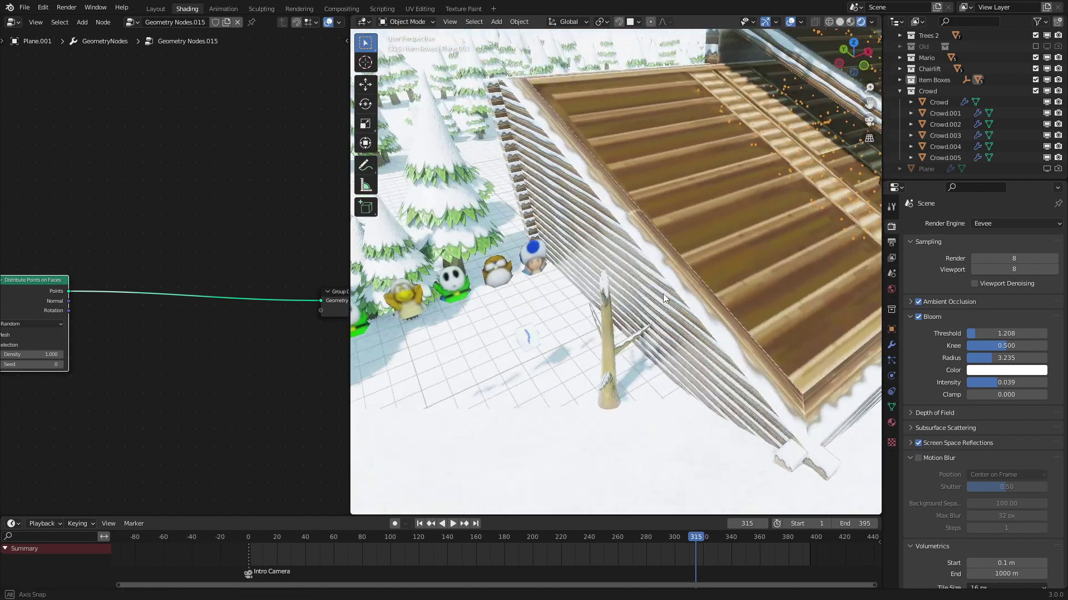
{"action": "scroll", "coordinate": [723, 243], "scroll_direction": "down", "scroll_amount": 3}
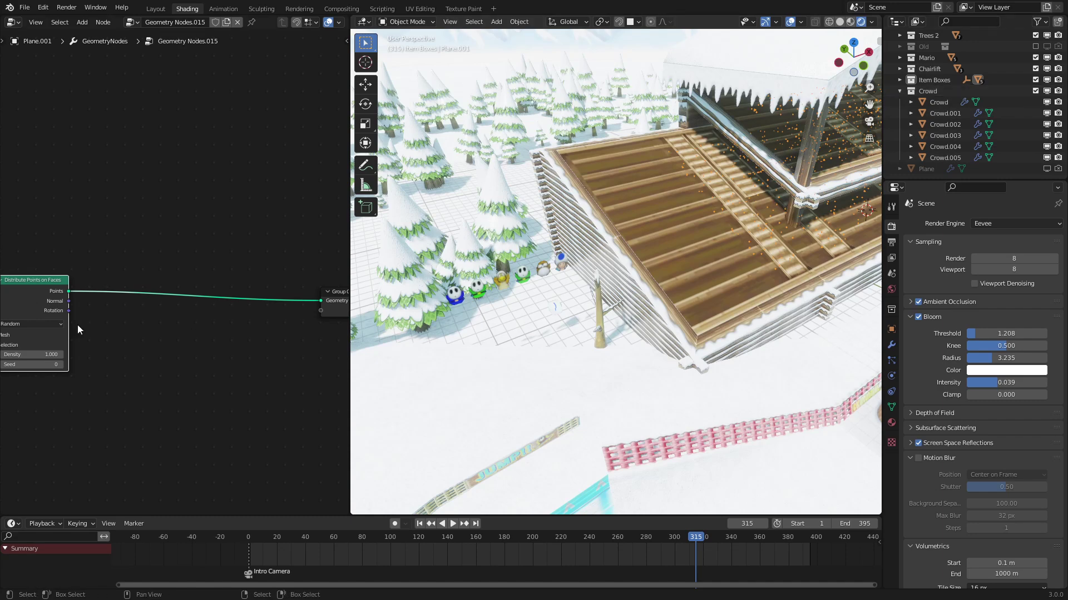
{"action": "key", "text": "shift+a"}
{"action": "mouse_move", "coordinate": [186, 221]}
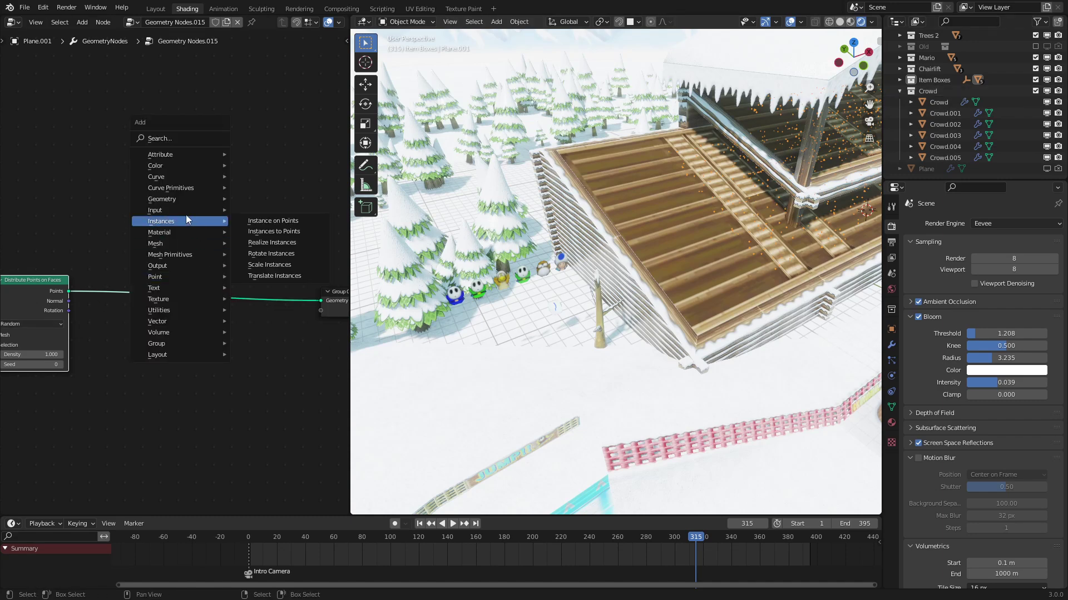
{"action": "left_click", "coordinate": [273, 221]}
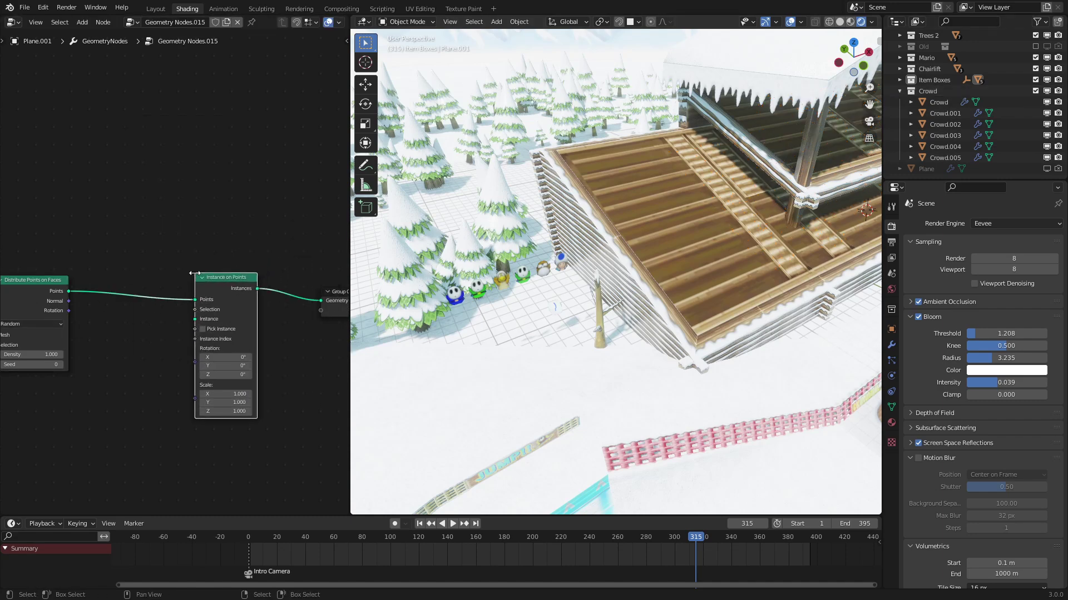
{"action": "left_click", "coordinate": [213, 291]}
- Add a Collection Info node using the Crowd collection and connect its Geometry to the Instance input of Instance on Points
{"action": "scroll", "coordinate": [213, 292], "scroll_direction": "up", "scroll_amount": 2}
{"action": "key", "text": "shift+a"}
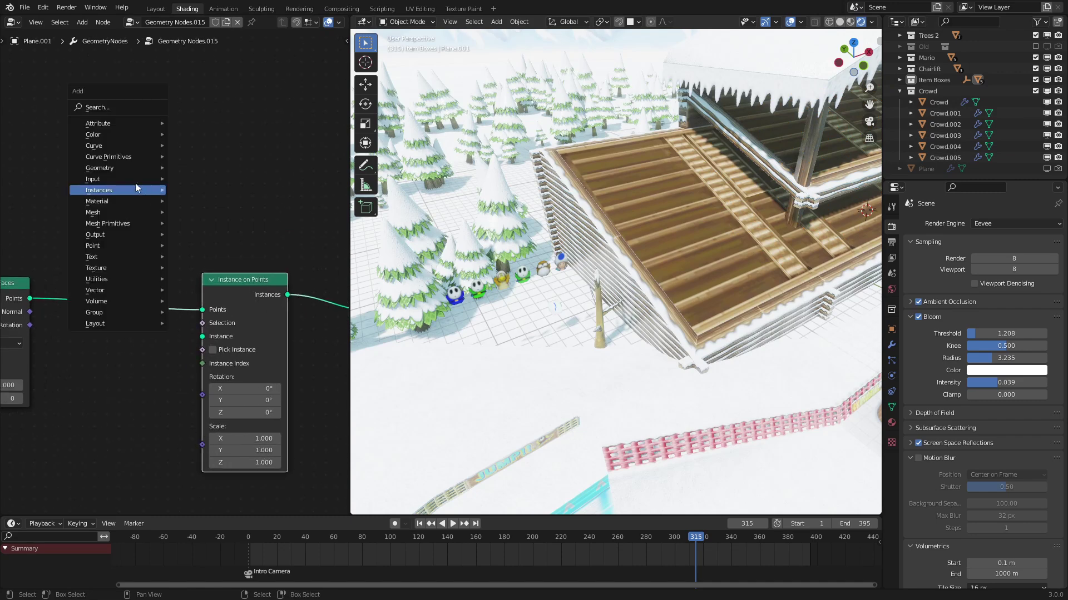
{"action": "mouse_move", "coordinate": [138, 182]}
{"action": "left_click", "coordinate": [222, 194]}
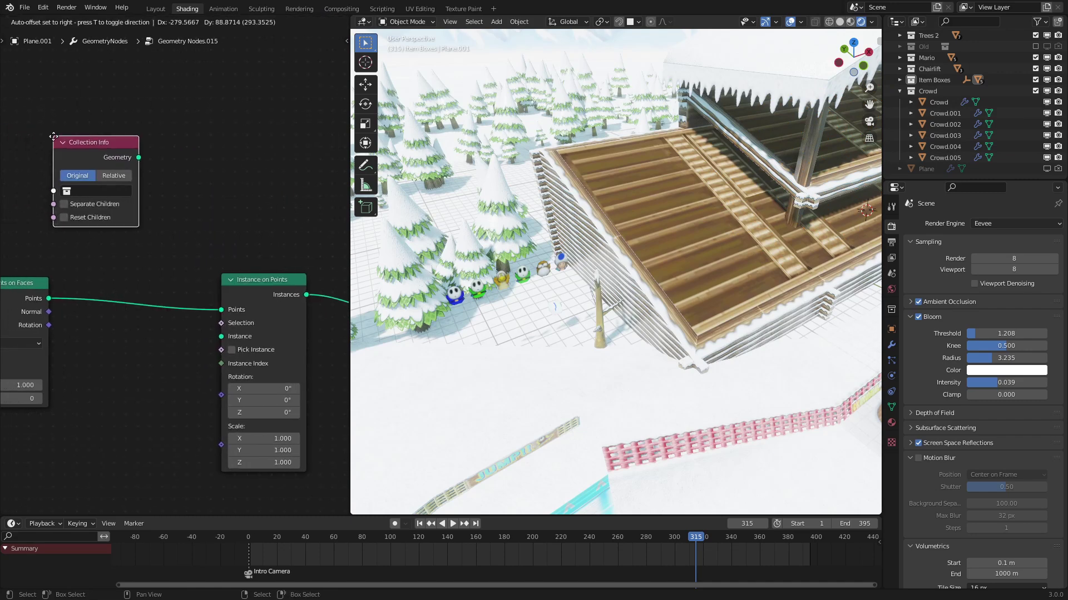
{"action": "left_click", "coordinate": [118, 191]}
{"action": "left_click", "coordinate": [118, 190]}
{"action": "type", "text": "c"}
{"action": "left_click", "coordinate": [88, 210]}
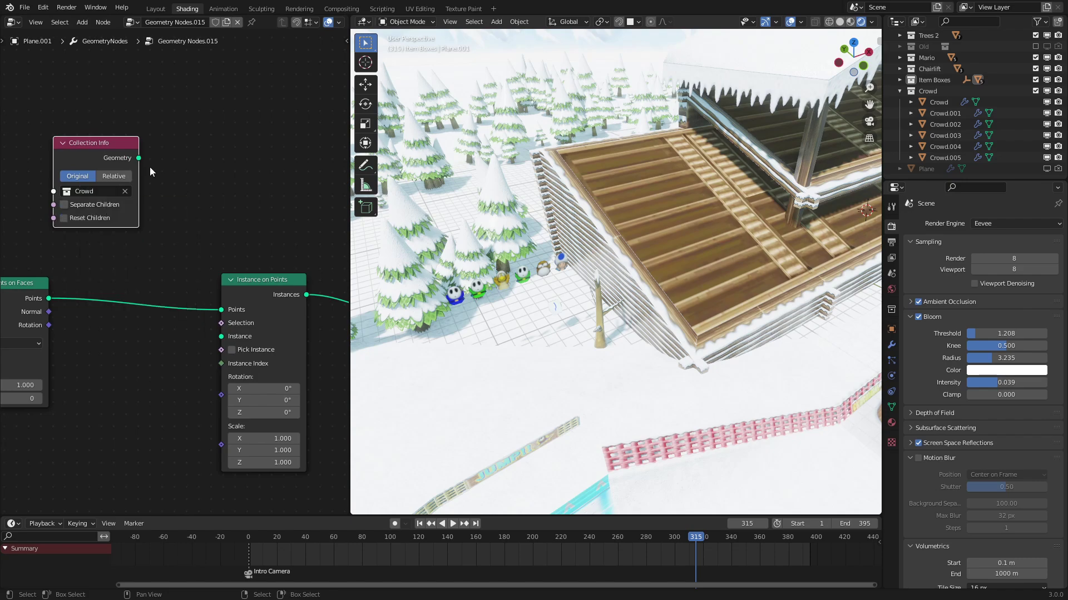
{"action": "left_click_drag", "start_coordinate": [223, 338], "coordinate": [222, 337]}
{"action": "middle_click_drag", "start_coordinate": [624, 273], "coordinate": [588, 292]}
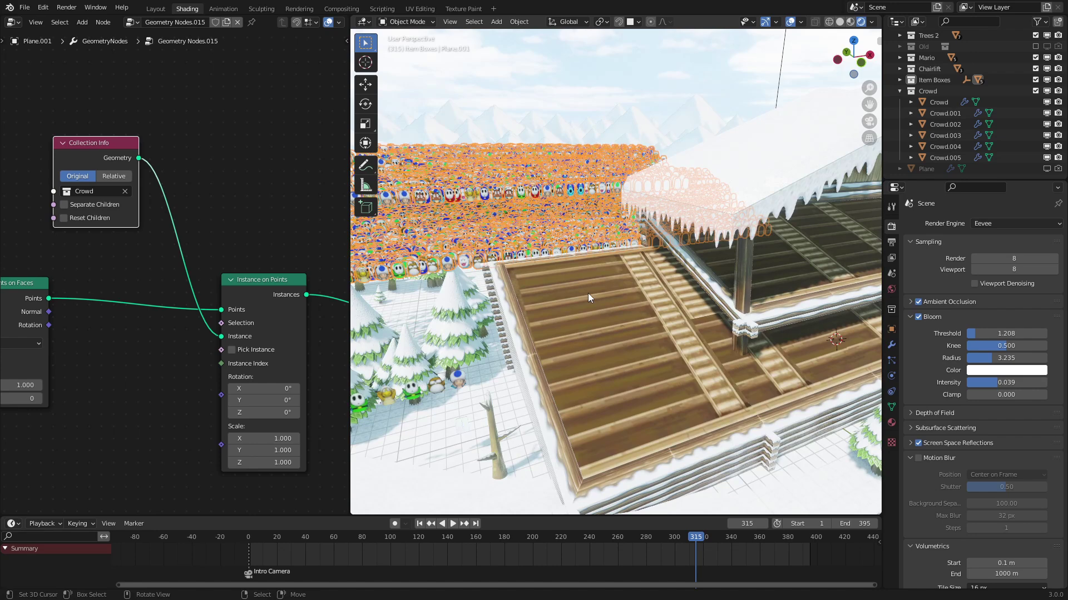
- Enable Separate Children and Reset Children on Collection Info, and Pick Instance on Instance on Points
{"action": "middle_click_drag", "start_coordinate": [134, 224], "coordinate": [157, 243]}
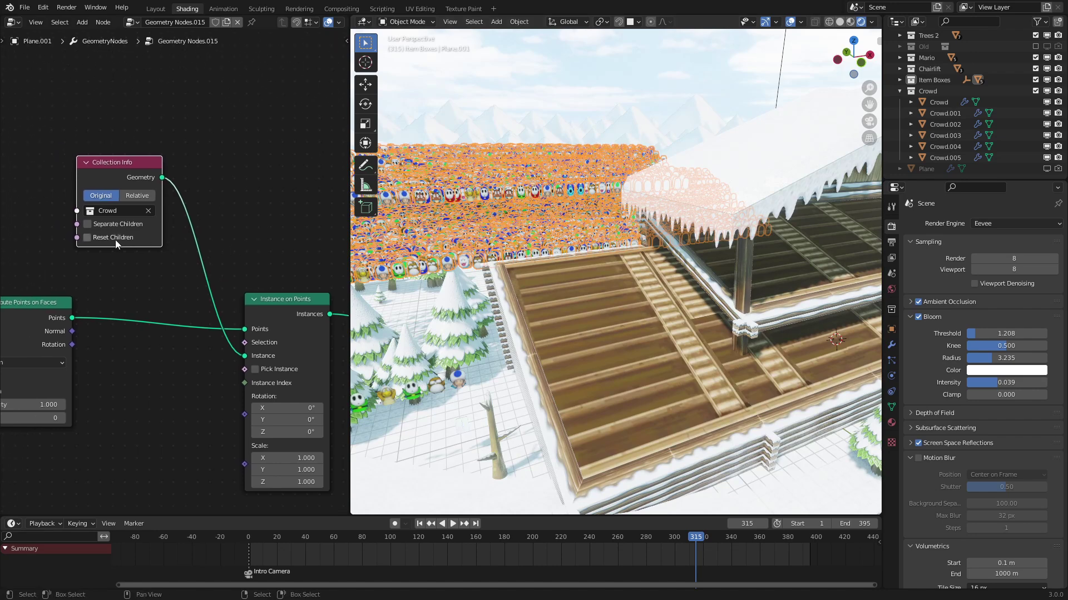
{"action": "scroll", "coordinate": [116, 243], "scroll_direction": "up", "scroll_amount": 1}
{"action": "left_click", "coordinate": [81, 220]}
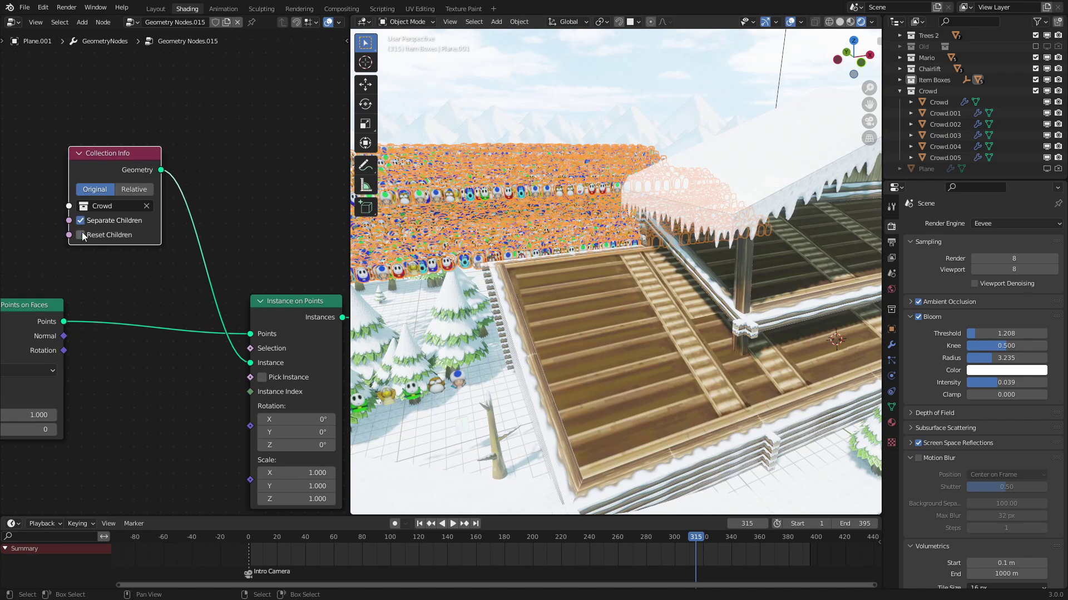
{"action": "left_click", "coordinate": [80, 235]}
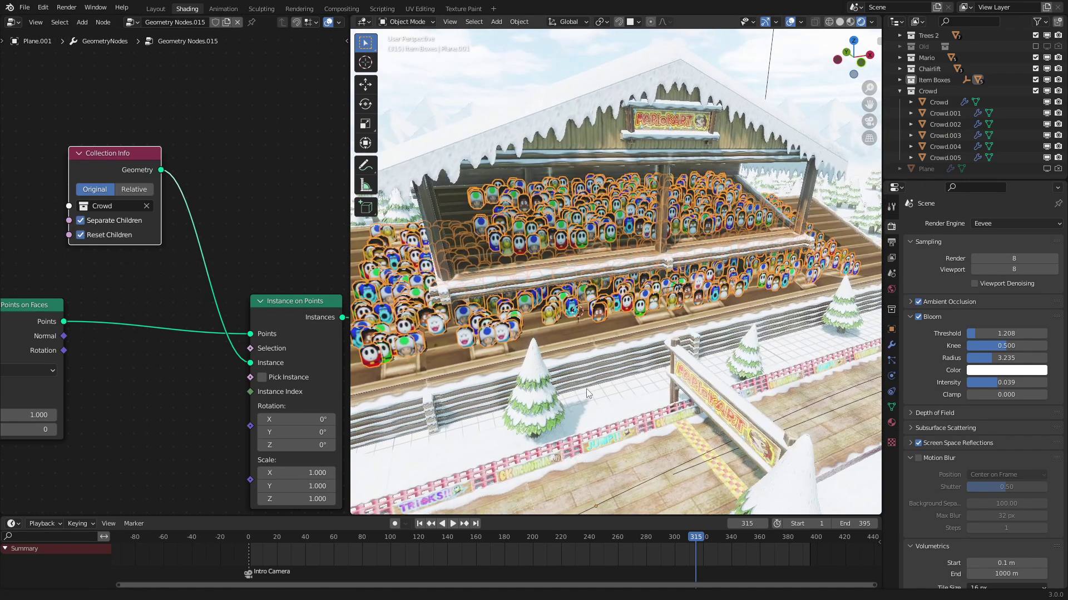
{"action": "left_click", "coordinate": [261, 378]}
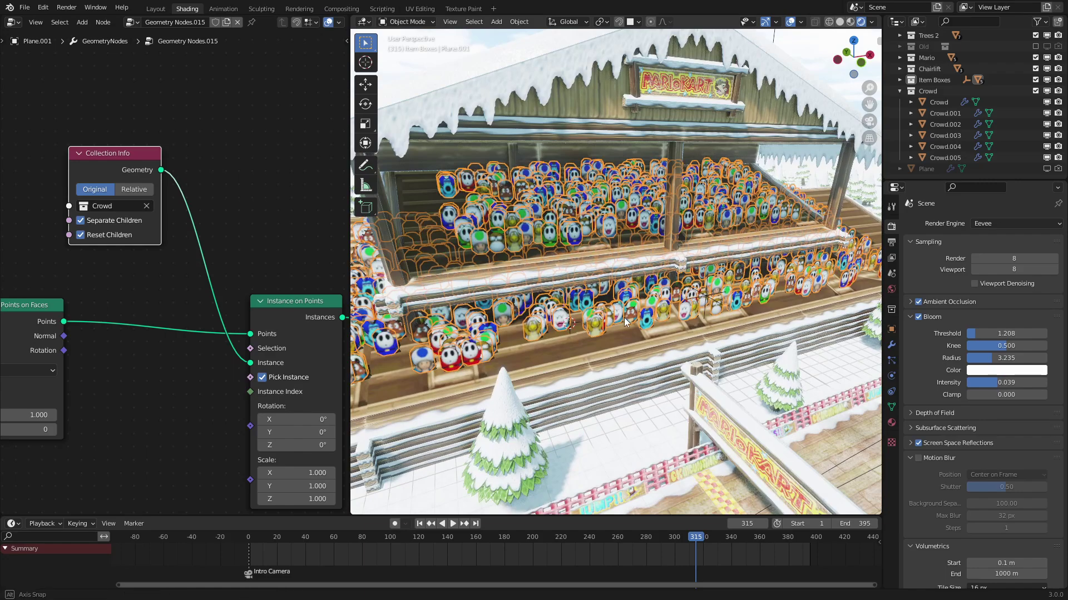
- Place Collection Info above Instance on Points and move Group Input and Distribute Points on Faces away together to make room
{"action": "scroll", "coordinate": [669, 293], "scroll_direction": "up", "scroll_amount": 3}
{"action": "middle_click_drag", "start_coordinate": [690, 298], "coordinate": [669, 294]}
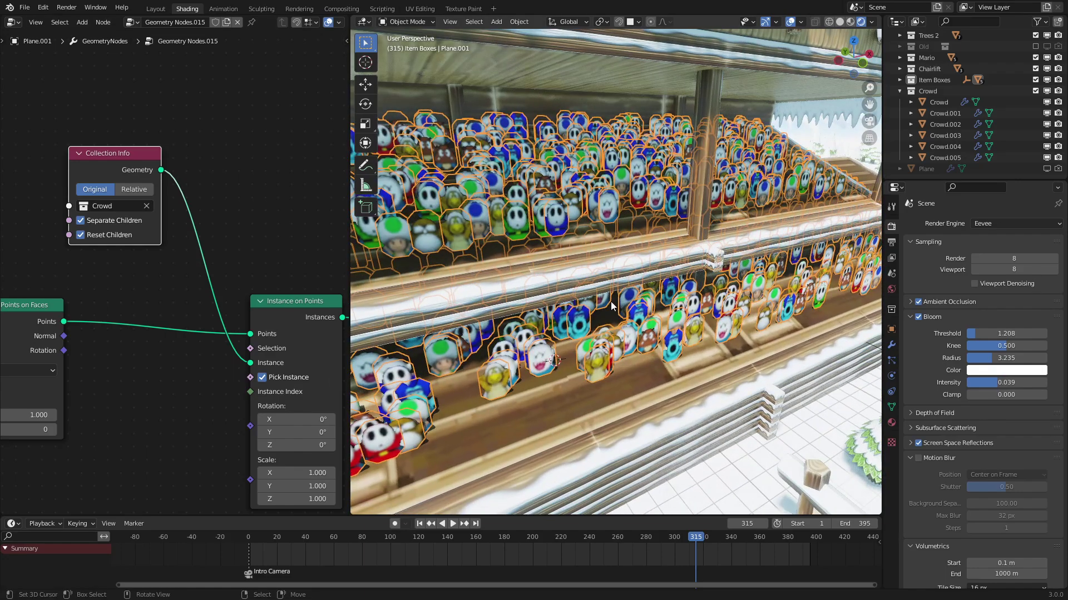
{"action": "left_click_drag", "start_coordinate": [121, 162], "coordinate": [308, 188]}
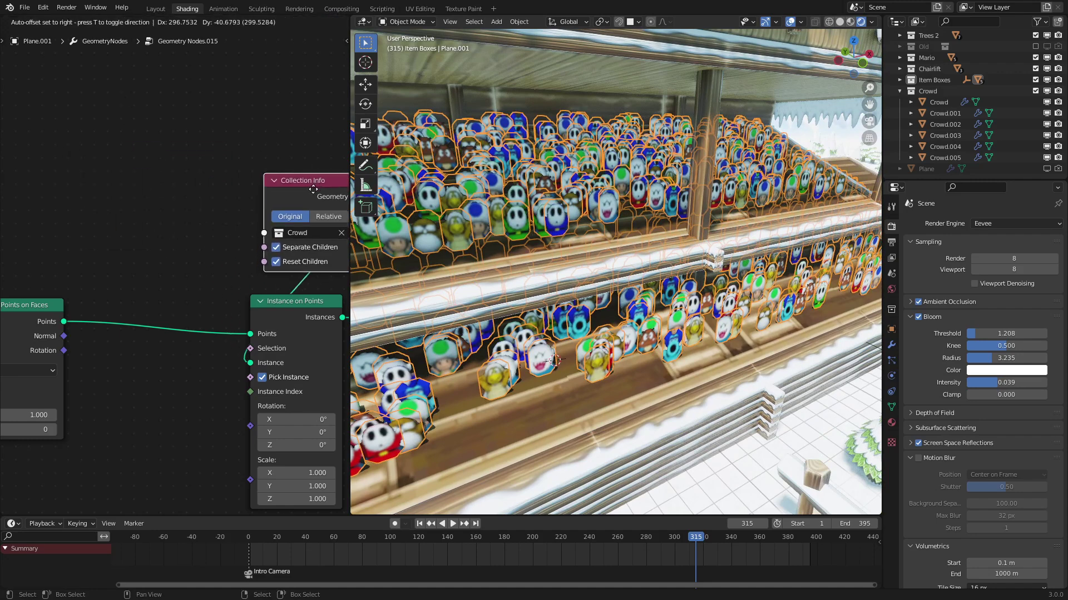
{"action": "scroll", "coordinate": [178, 223], "scroll_direction": "down", "scroll_amount": 4}
{"action": "key", "text": "c"}
{"action": "left_click", "coordinate": [137, 282]}
{"action": "right_click", "coordinate": [138, 282]}
{"action": "key", "text": "g"}
{"action": "left_click", "coordinate": [134, 260]}
- Insert a Set Position node between Distribute Points on Faces and Instance on Points
{"action": "key", "text": "shift+a"}
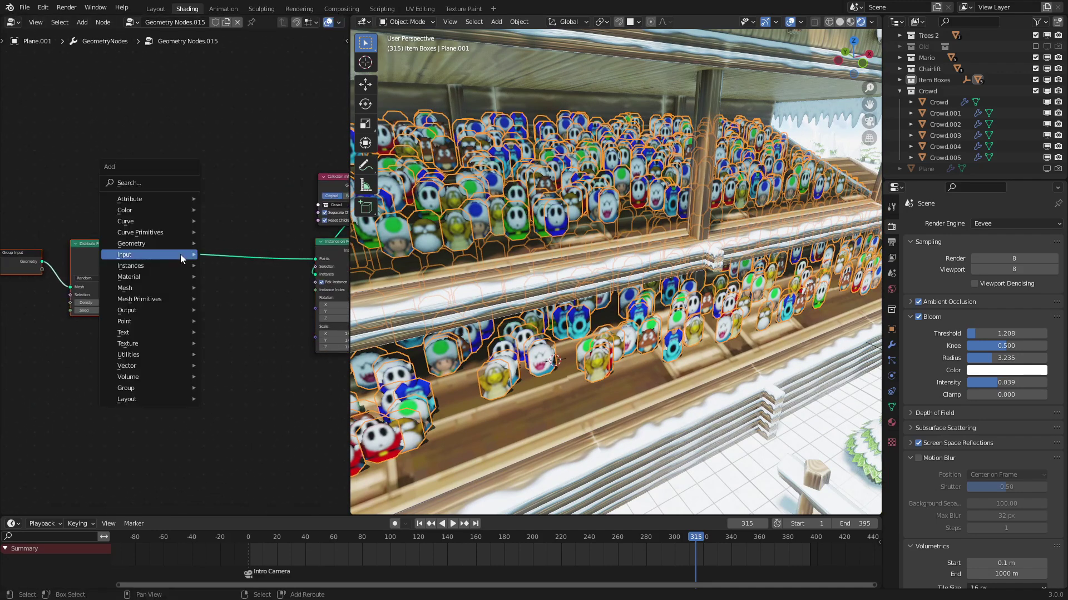
{"action": "left_click", "coordinate": [149, 184]}
{"action": "type", "text": "s"}
{"action": "left_click", "coordinate": [186, 217]}
{"action": "left_click", "coordinate": [231, 255]}
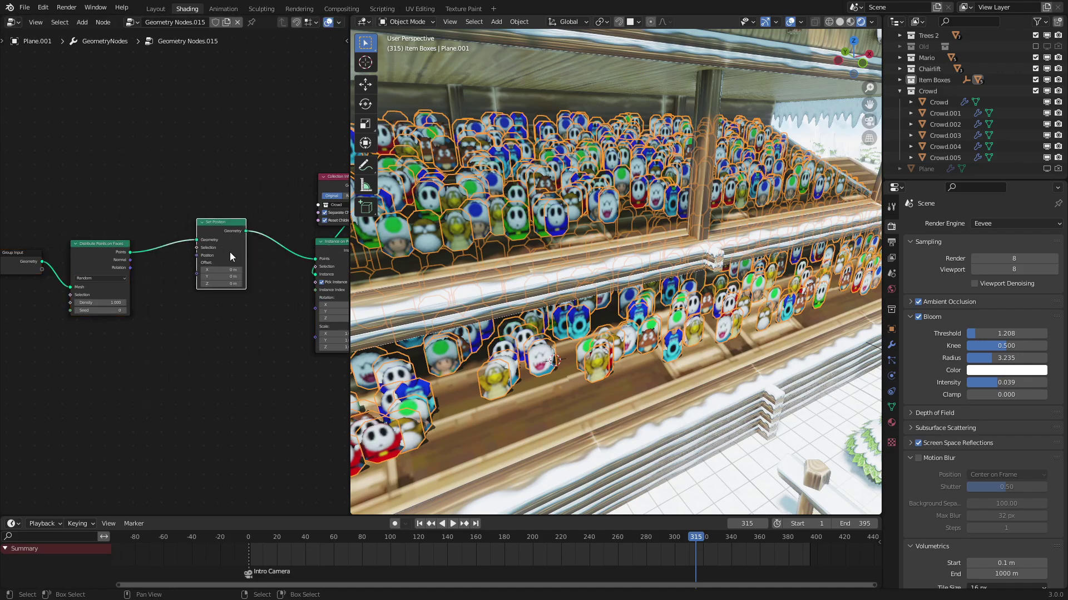
{"action": "middle_click_drag", "start_coordinate": [245, 267], "coordinate": [175, 247]}
{"action": "key", "text": "g"}
{"action": "left_click", "coordinate": [172, 260]}
{"action": "scroll", "coordinate": [172, 260], "scroll_direction": "up", "scroll_amount": 1}
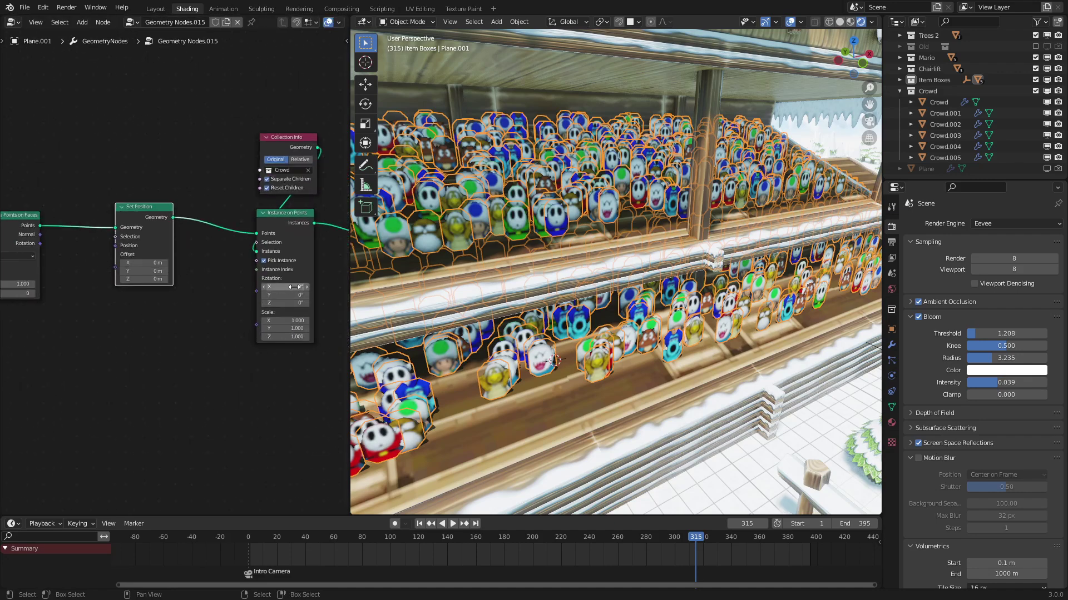
{"action": "mouse_move", "coordinate": [284, 295]}
{"action": "left_mouse_down"}
{"action": "mouse_move", "coordinate": [317, 295]}
{"action": "mouse_move", "coordinate": [250, 294]}
{"action": "mouse_move", "coordinate": [282, 295]}
{"action": "left_mouse_up"}
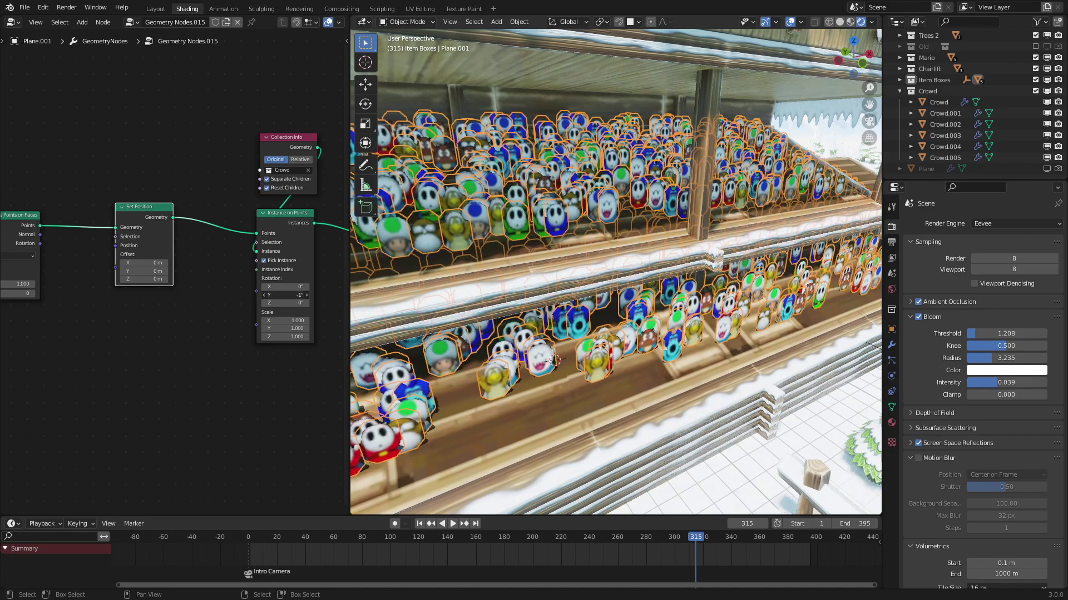
{"action": "right_click", "coordinate": [285, 295]}
- Add a Noise Texture node in the free space below Distribute Points on Faces
{"action": "scroll", "coordinate": [601, 282], "scroll_direction": "down", "scroll_amount": 2}
{"action": "scroll", "coordinate": [601, 282], "scroll_direction": "up", "scroll_amount": 1}
{"action": "middle_click_drag", "start_coordinate": [127, 310], "coordinate": [237, 268]}
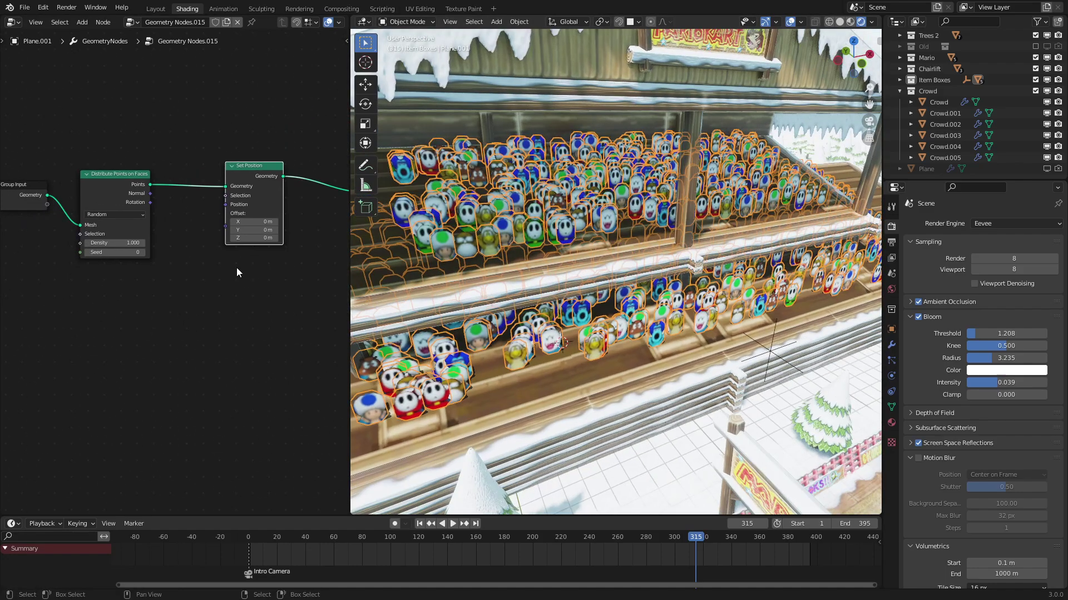
{"action": "key", "text": "shift+a"}
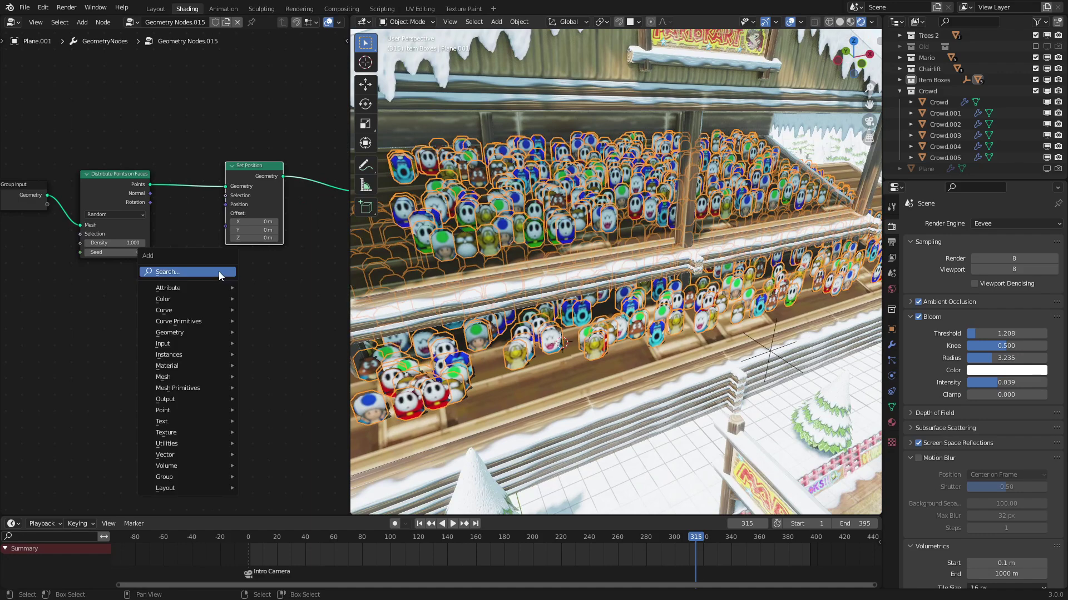
{"action": "type", "text": "noi"}
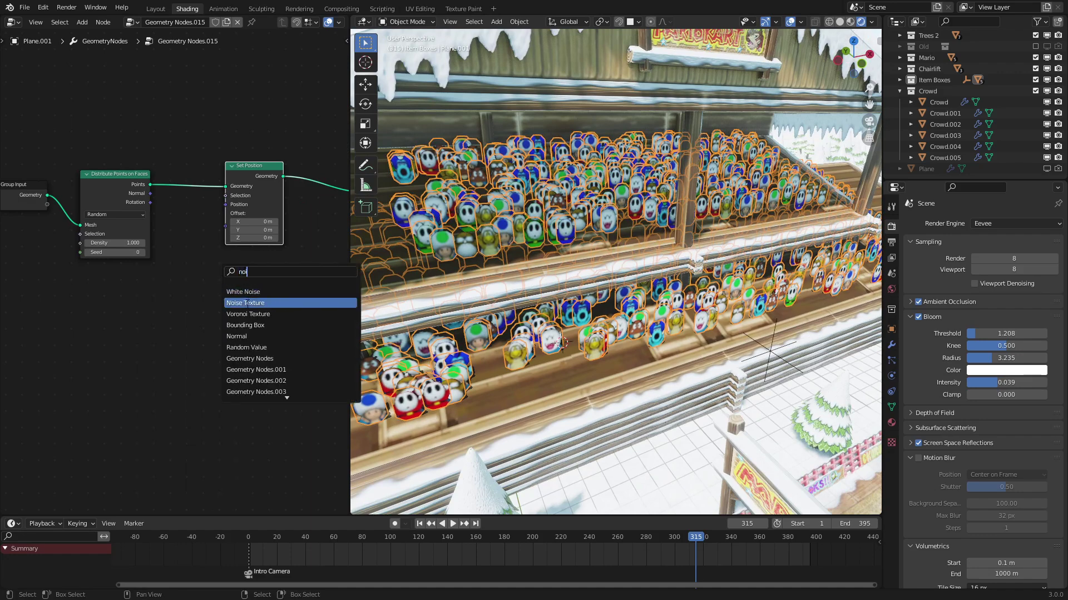
{"action": "left_click", "coordinate": [247, 303]}
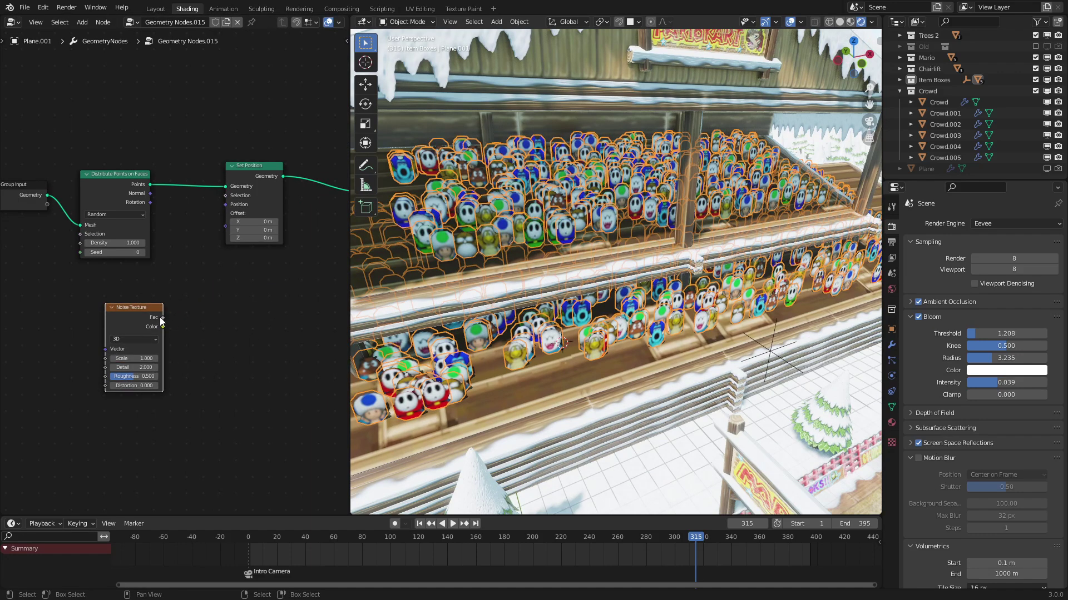
- Set the Noise Texture to 1D with Scale 2 and Detail 1, and shift it aside to make room for another node
{"action": "left_click", "coordinate": [140, 349]}
{"action": "scroll", "coordinate": [139, 356], "scroll_direction": "up", "scroll_amount": 4}
{"action": "middle_click_drag", "start_coordinate": [147, 353], "coordinate": [149, 348]}
{"action": "left_click", "coordinate": [149, 366]}
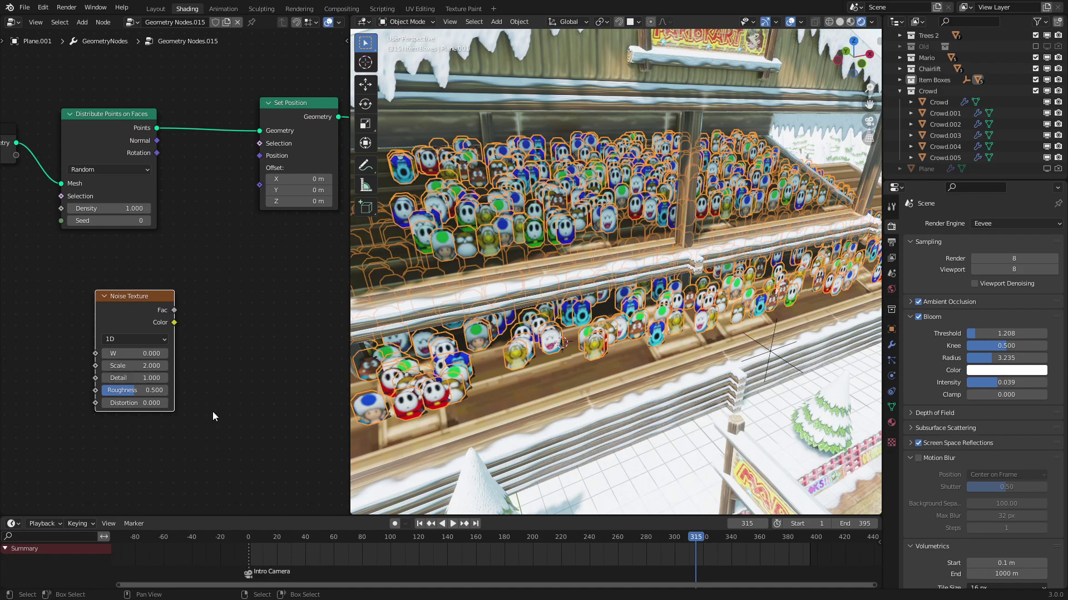
{"action": "left_click_drag", "start_coordinate": [152, 305], "coordinate": [111, 308]}
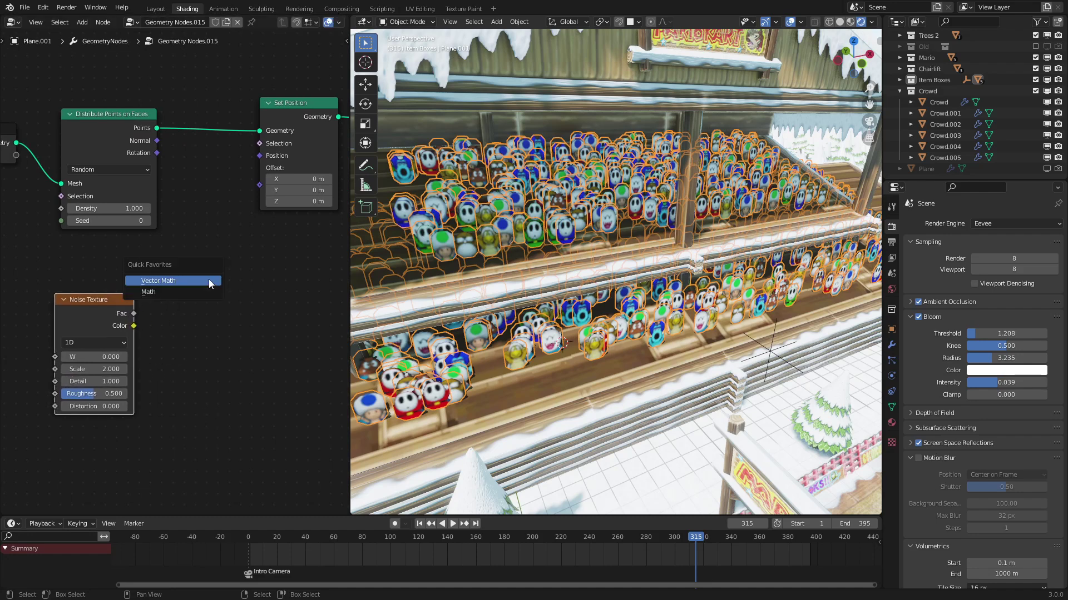
- Feed the Noise Texture's Color through a new Vector Math node set to Multiply by 0, 0, 1 into Set Position's Offset
{"action": "left_click", "coordinate": [196, 282]}
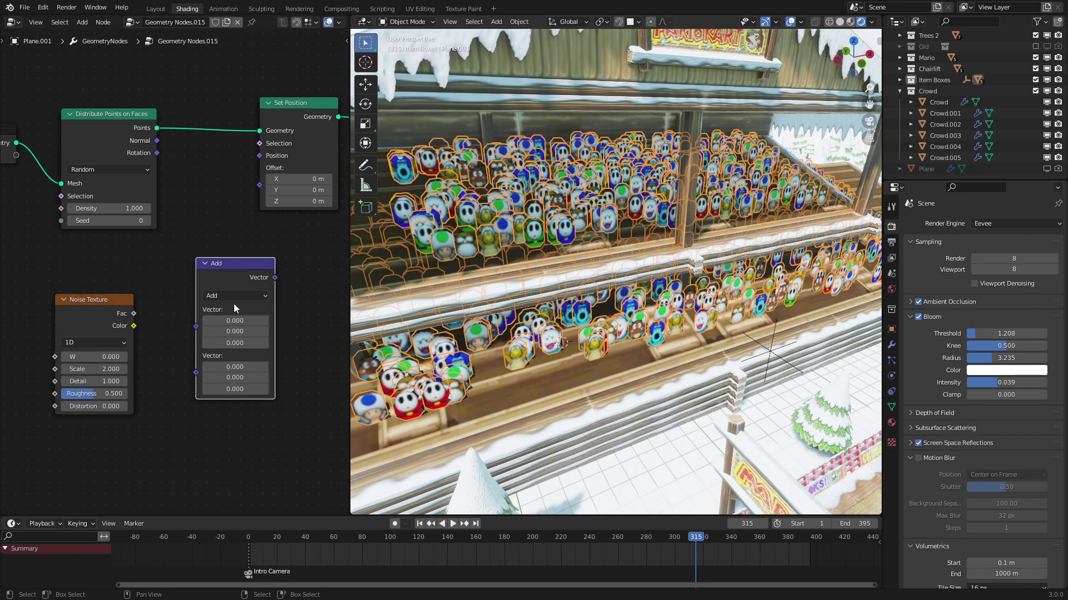
{"action": "scroll", "coordinate": [234, 294], "scroll_direction": "down", "scroll_amount": 2, "text": "ctrl"}
{"action": "left_click_drag", "start_coordinate": [134, 326], "coordinate": [196, 327]}
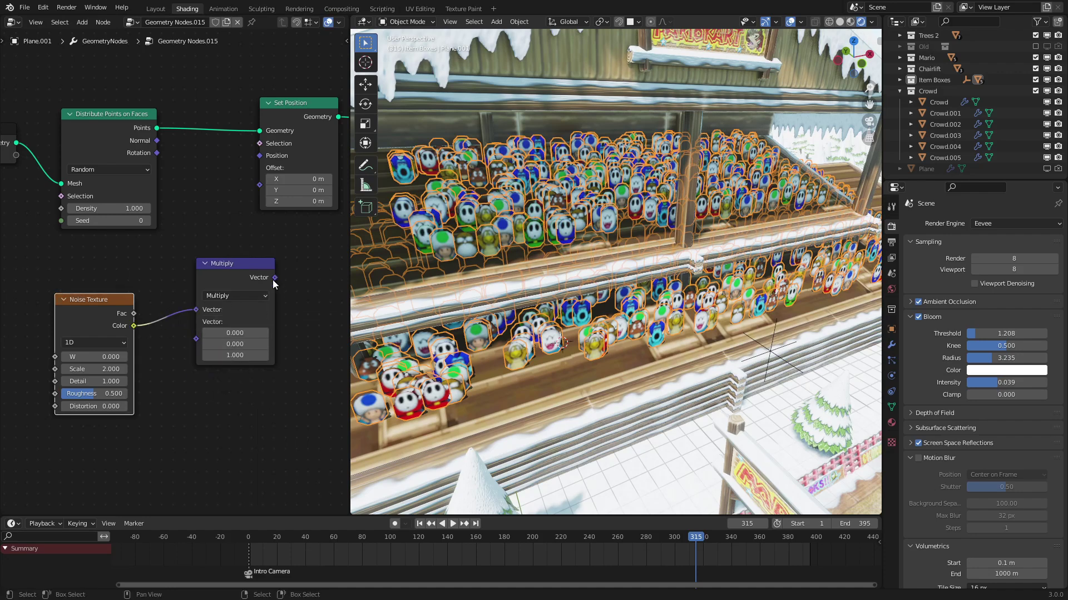
{"action": "left_click_drag", "start_coordinate": [274, 278], "coordinate": [260, 168]}
{"action": "left_click_drag", "start_coordinate": [77, 351], "coordinate": [303, 351]}
{"action": "right_click", "coordinate": [82, 356]}
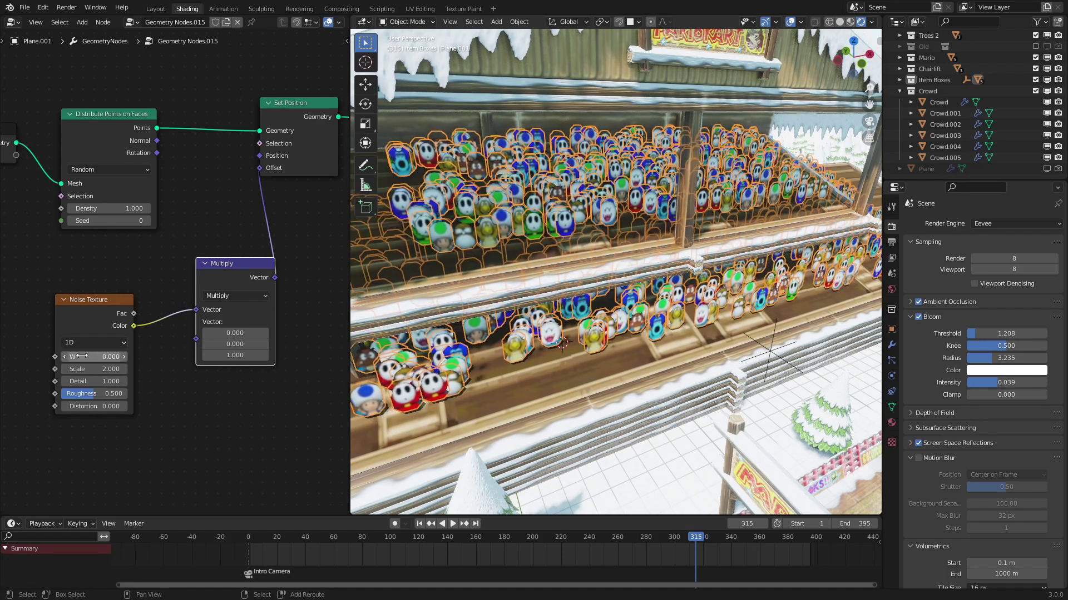
- Add a Float Random Value node with Min 0 and Max 100 and connect it to the Noise Texture's W
{"action": "middle_click_drag", "start_coordinate": [82, 355], "coordinate": [242, 307]}
{"action": "key", "text": "shift+a"}
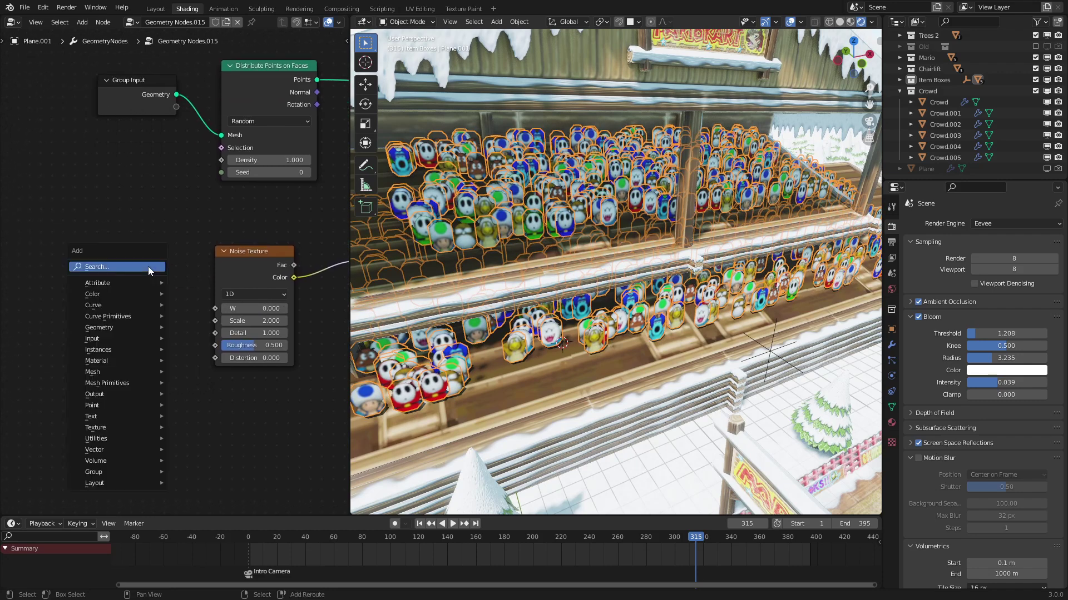
{"action": "left_click", "coordinate": [148, 266]}
{"action": "type", "text": "ra"}
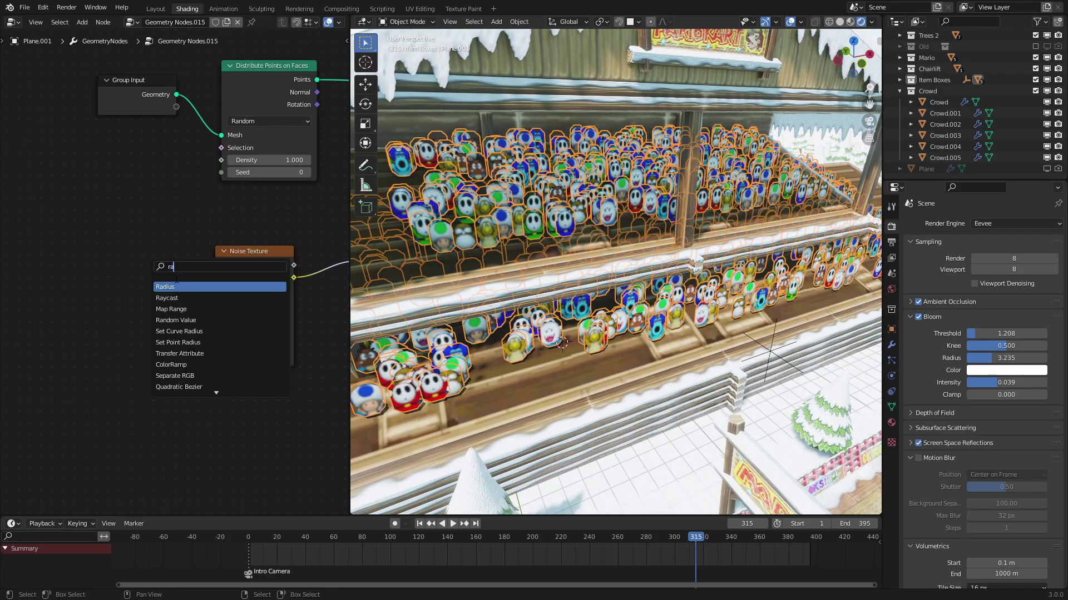
{"action": "left_click", "coordinate": [190, 320]}
{"action": "left_click", "coordinate": [96, 281]}
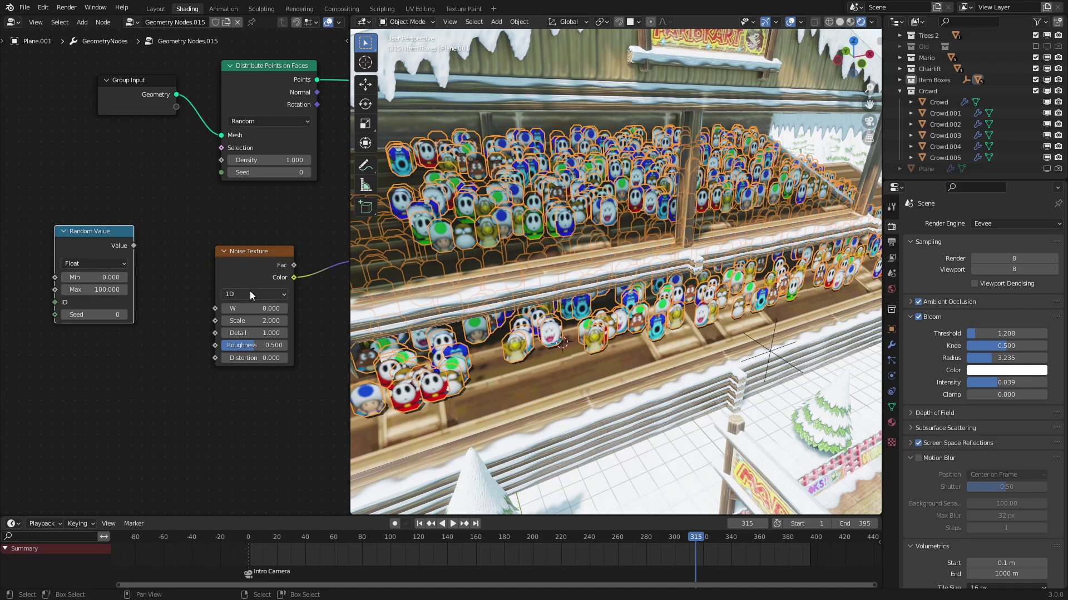
{"action": "scroll", "coordinate": [80, 296], "scroll_direction": "up", "scroll_amount": 1}
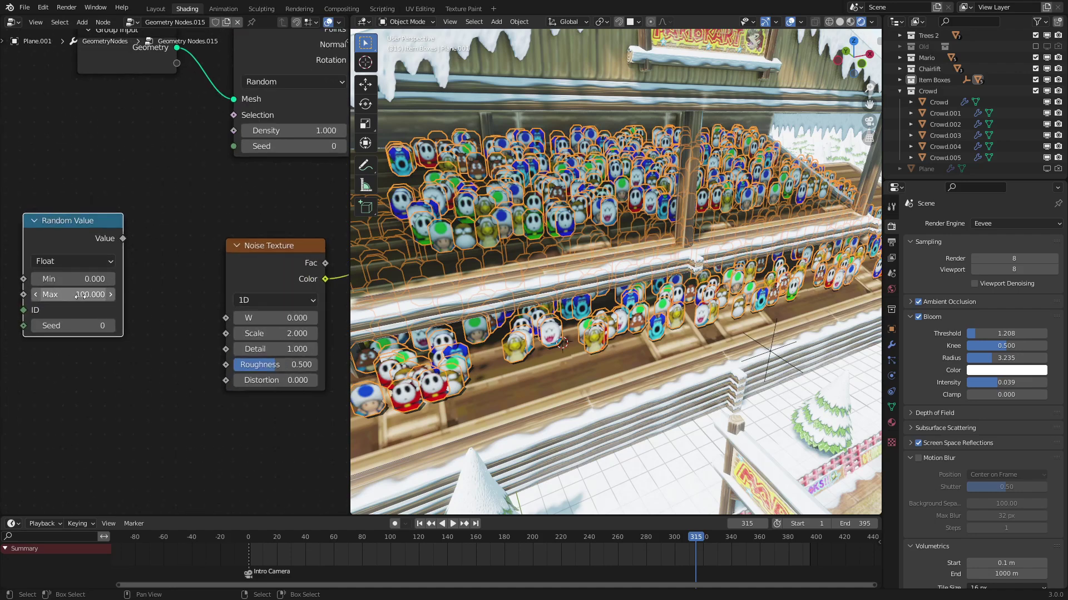
{"action": "left_click_drag", "start_coordinate": [245, 306], "coordinate": [246, 322]}
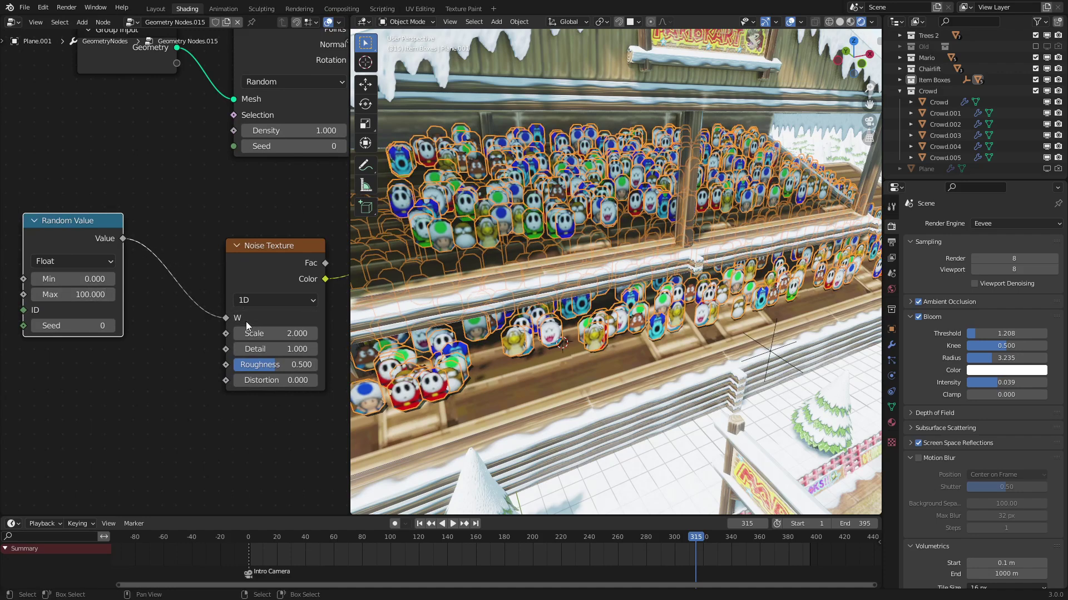
- Move Random Value farther from the Noise Texture and insert a Math node set to Add between them
{"action": "middle_click_drag", "start_coordinate": [143, 258], "coordinate": [221, 259]}
{"action": "key", "text": "g"}
{"action": "left_click", "coordinate": [133, 301]}
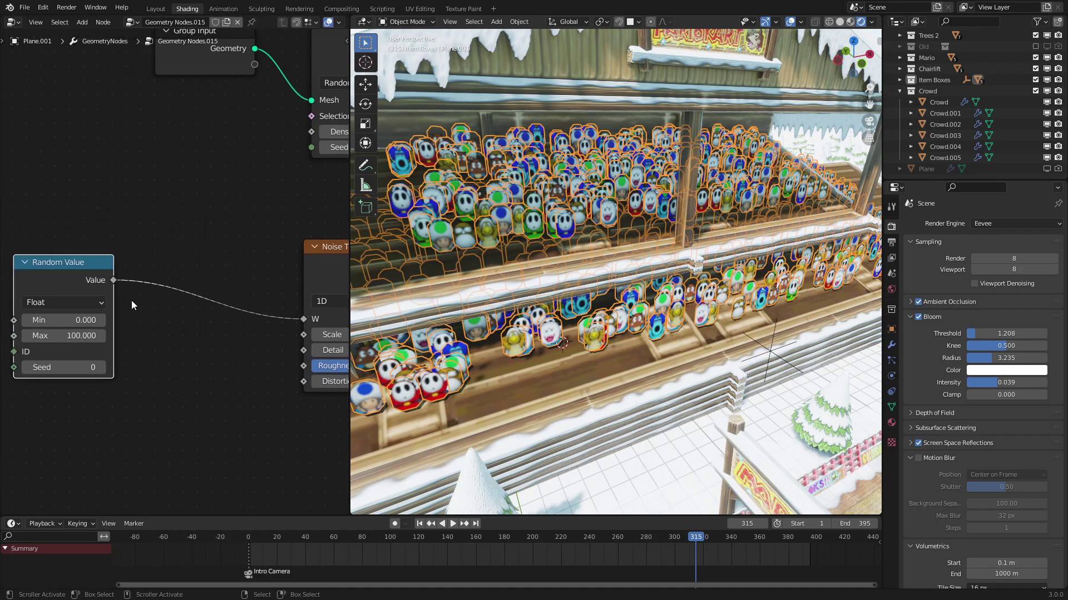
{"action": "left_click", "coordinate": [195, 312]}
{"action": "left_click", "coordinate": [192, 264]}
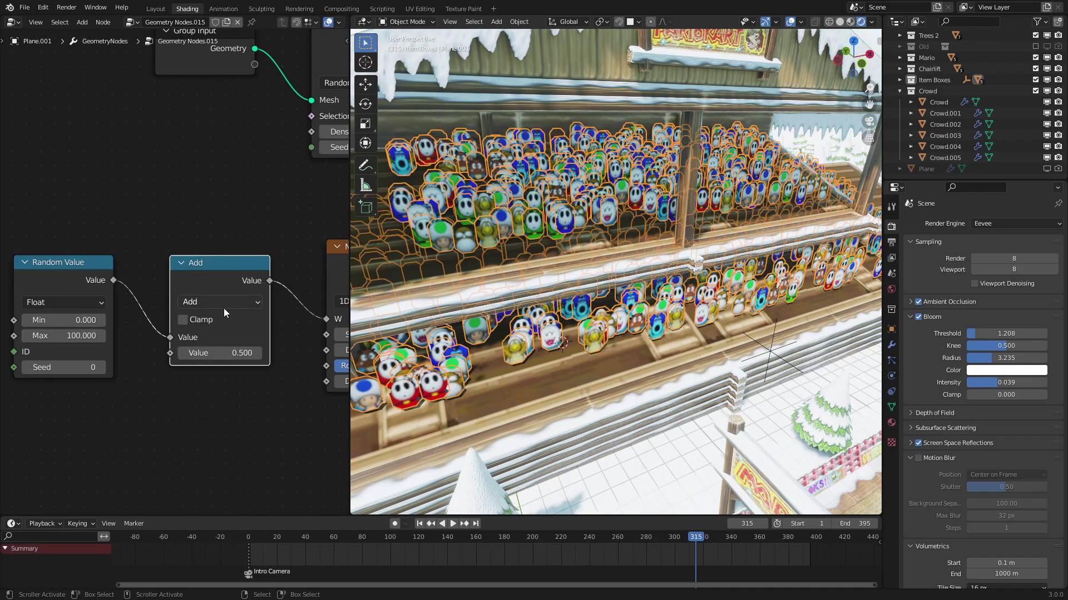
{"action": "left_click_drag", "start_coordinate": [216, 354], "coordinate": [352, 355]}
- Add a Value node below Random Value and drive it with the expression #frame
{"action": "scroll", "coordinate": [216, 356], "scroll_direction": "down", "scroll_amount": 2}
{"action": "key", "text": "shift+a"}
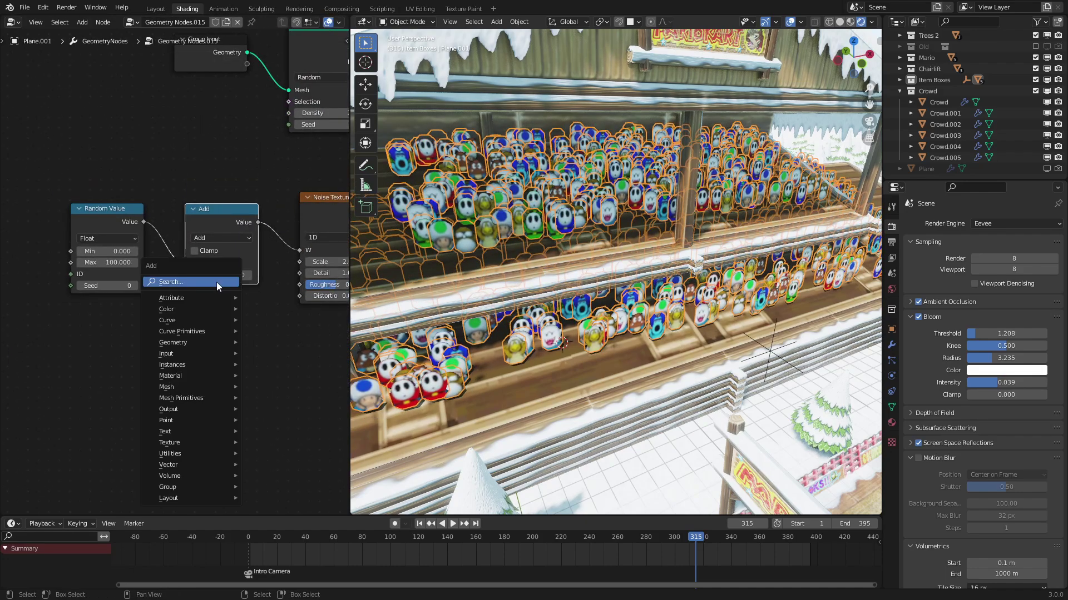
{"action": "left_click", "coordinate": [216, 282]}
{"action": "type", "text": "va"}
{"action": "key", "text": "Return"}
{"action": "left_click", "coordinate": [60, 375]}
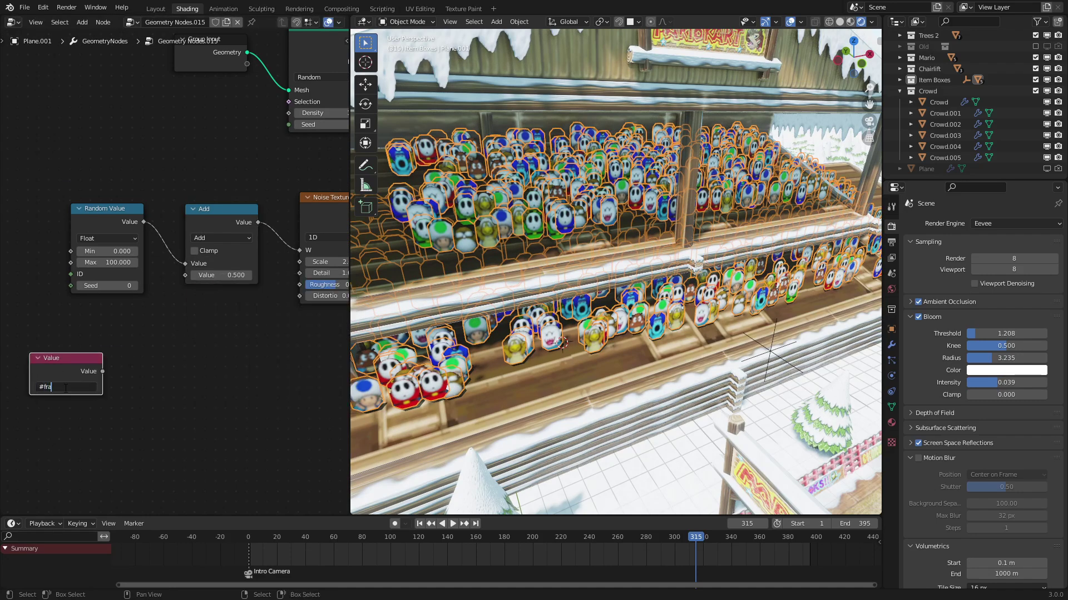
{"action": "left_click", "coordinate": [66, 387]}
{"action": "type", "text": "#frame"}
{"action": "key", "text": "Return"}
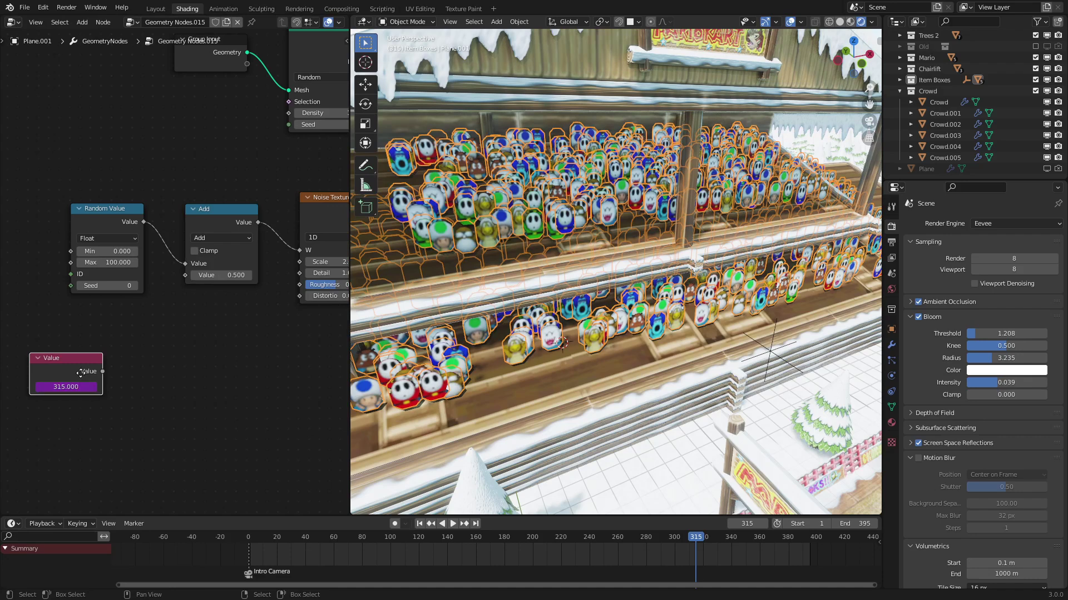
{"action": "left_click_drag", "start_coordinate": [81, 373], "coordinate": [77, 353]}
{"action": "left_click", "coordinate": [232, 237]}
{"action": "key", "text": "shift+d"}
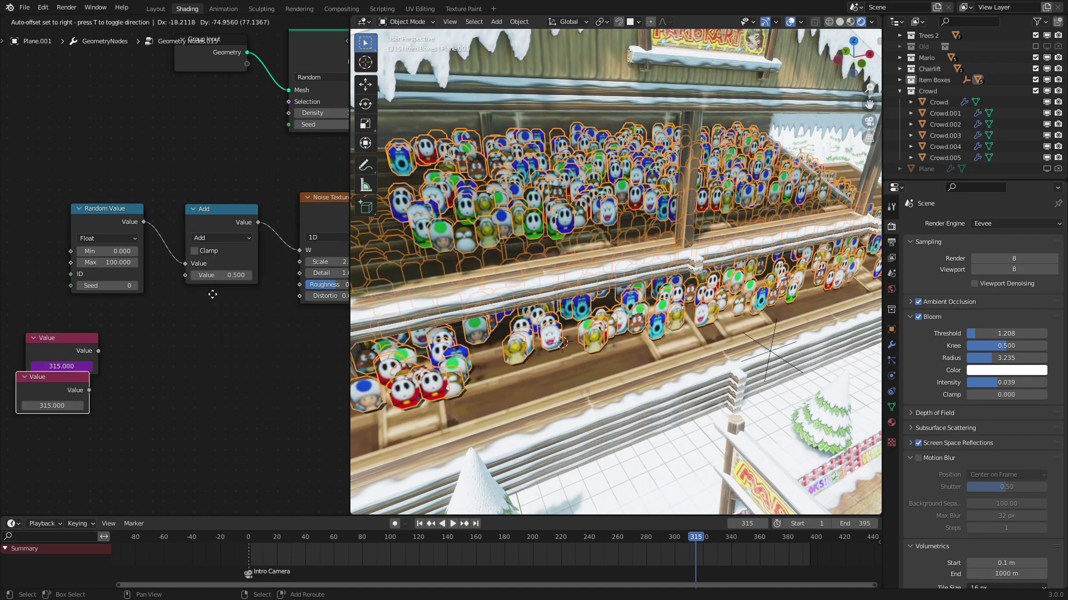
{"action": "right_click", "coordinate": [207, 308]}
{"action": "key", "text": "ctrl+z"}
- Duplicate the Add node as a Divide node, feed the frame Value into it, and connect its result to Add's second input
{"action": "left_click", "coordinate": [222, 229]}
{"action": "key", "text": "shift+d"}
{"action": "left_click", "coordinate": [168, 349]}
{"action": "left_click", "coordinate": [168, 342]}
{"action": "left_click", "coordinate": [162, 404]}
{"action": "left_click", "coordinate": [147, 377]}
{"action": "left_click_drag", "start_coordinate": [98, 351], "coordinate": [139, 367]}
{"action": "left_click_drag", "start_coordinate": [212, 326], "coordinate": [186, 275]}
- Play the animation, set the Divide node's divisor to 30, and hide the viewport overlays
{"action": "key", "text": "space"}
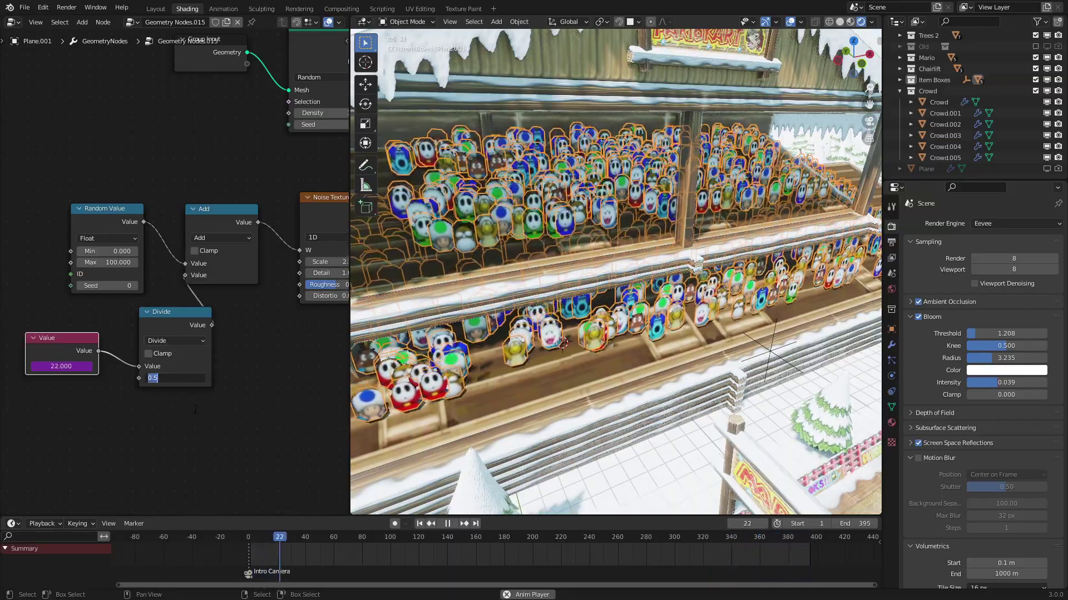
{"action": "key", "text": "Return"}
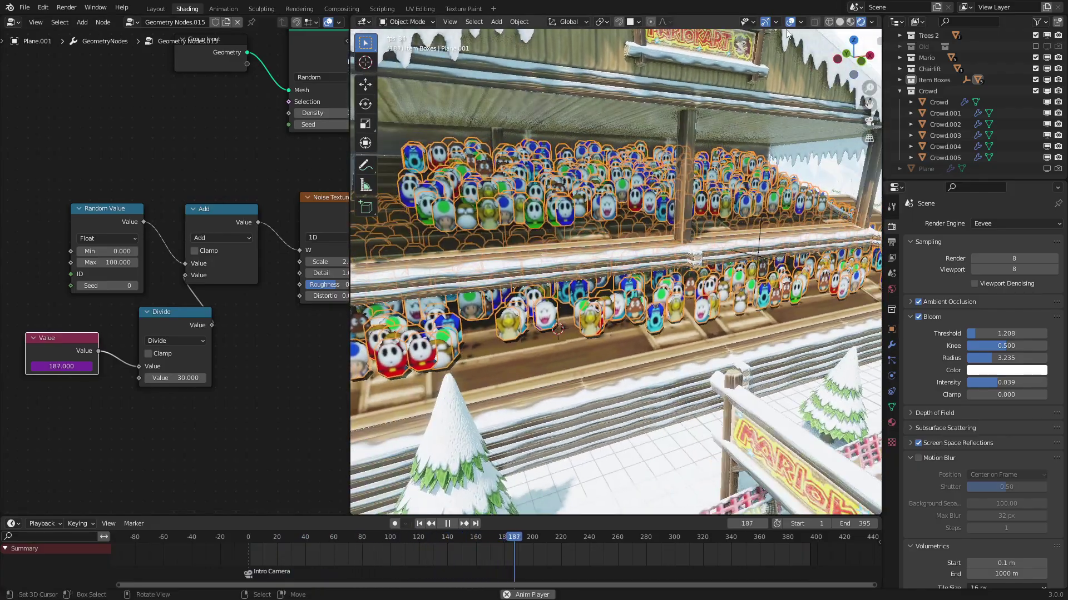
{"action": "left_click", "coordinate": [790, 22]}
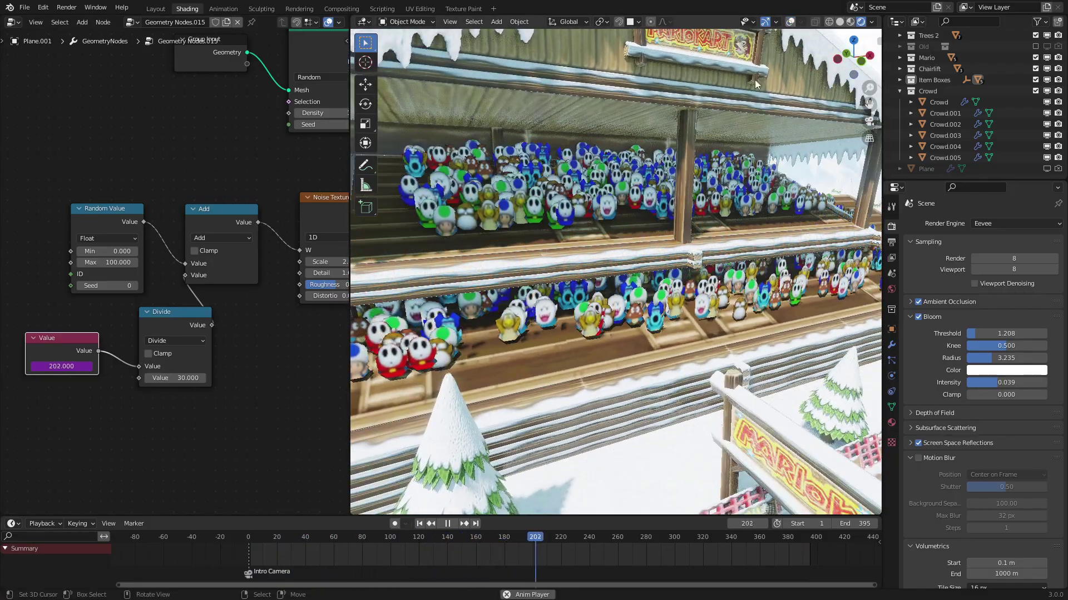
- Move the Noise Texture and the nodes feeding it together, away from Multiply, to make room
{"action": "middle_click_drag", "start_coordinate": [243, 330], "coordinate": [142, 347]}
{"action": "scroll", "coordinate": [175, 265], "scroll_direction": "down", "scroll_amount": 5}
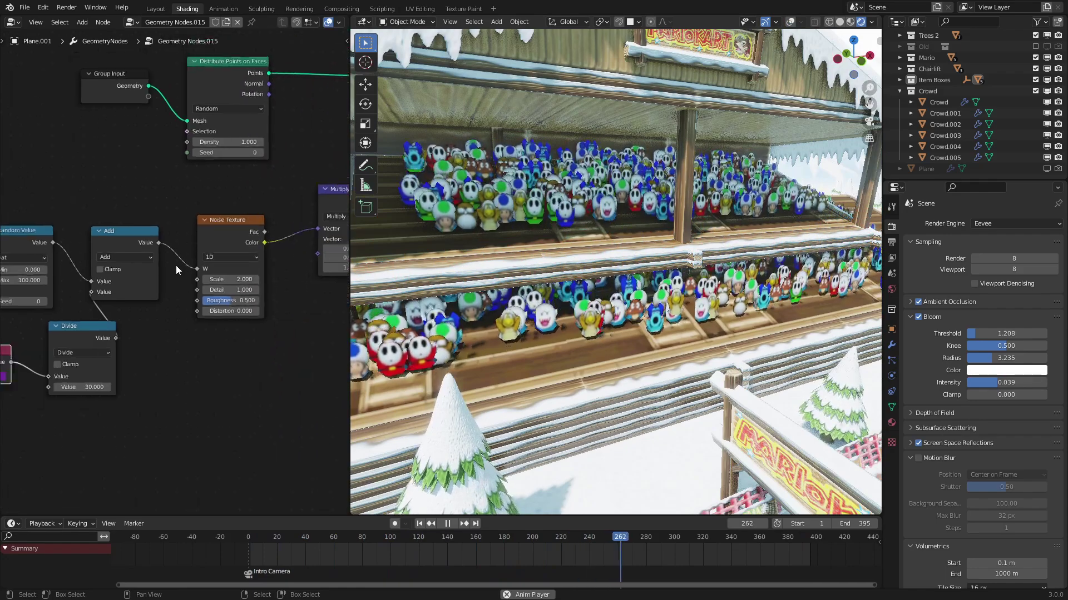
{"action": "middle_click_drag", "start_coordinate": [173, 292], "coordinate": [211, 313]}
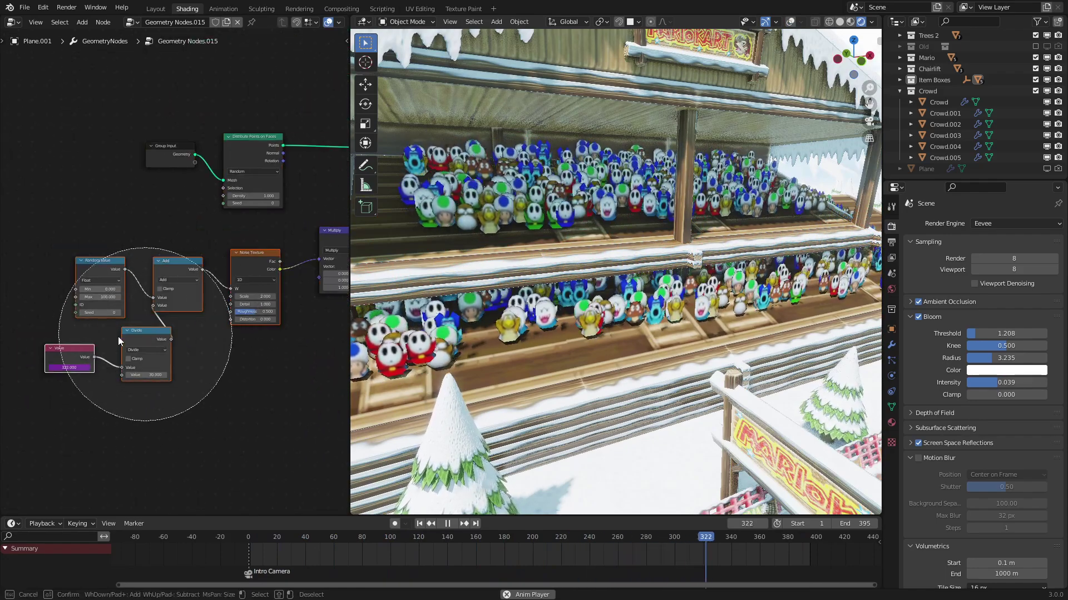
{"action": "key", "text": "g"}
{"action": "left_click", "coordinate": [131, 328]}
{"action": "middle_click_drag", "start_coordinate": [203, 286], "coordinate": [179, 291]}
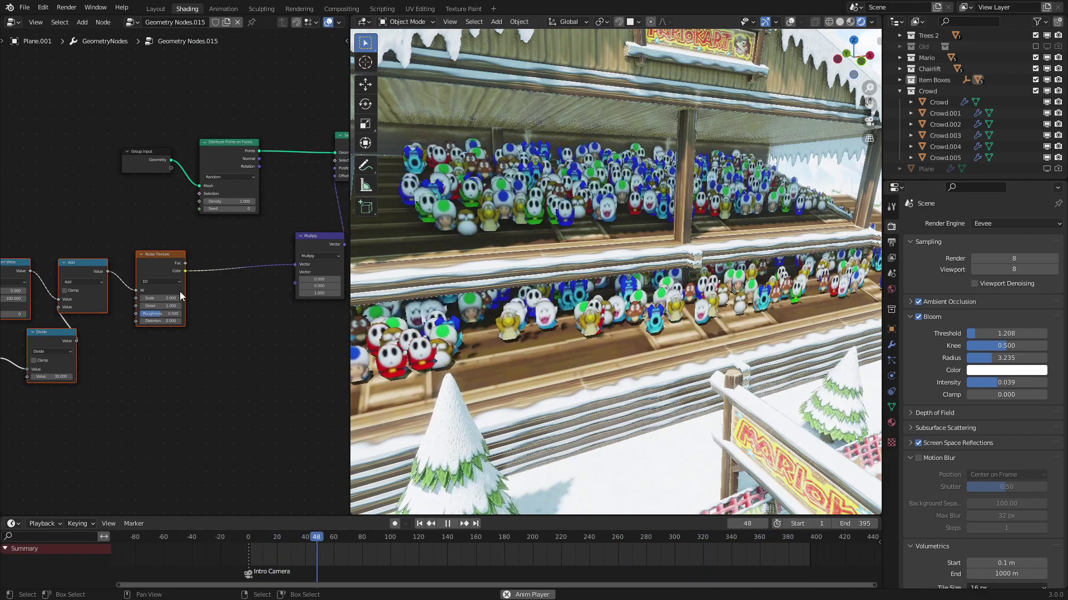
- Duplicate the Multiply vector node and change the copy's operation to Subtract
{"action": "middle_click_drag", "start_coordinate": [208, 286], "coordinate": [124, 318]}
{"action": "scroll", "coordinate": [223, 289], "scroll_direction": "up", "scroll_amount": 2}
{"action": "left_click", "coordinate": [253, 282]}
{"action": "middle_click_drag", "start_coordinate": [267, 281], "coordinate": [290, 257]}
{"action": "key", "text": "shift+d"}
{"action": "left_click", "coordinate": [184, 326]}
{"action": "left_click", "coordinate": [184, 336]}
{"action": "left_click", "coordinate": [185, 338]}
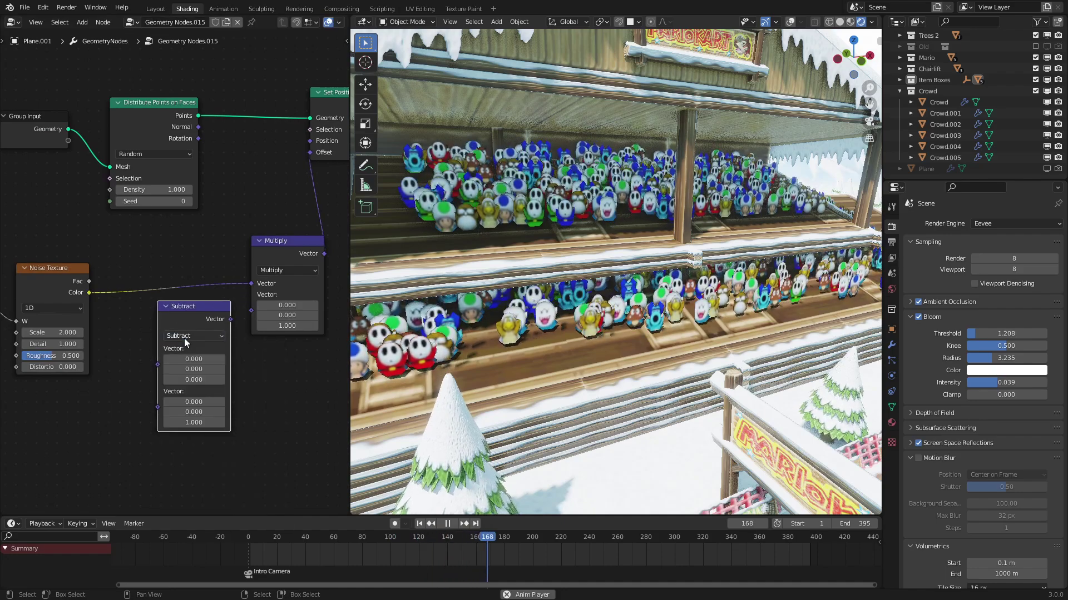
- Set all three components of Subtract's second vector to 0.5 and insert the node between Noise Texture and Multiply
{"action": "left_click_drag", "start_coordinate": [194, 400], "coordinate": [204, 426]}
{"action": "type", "text": ".5"}
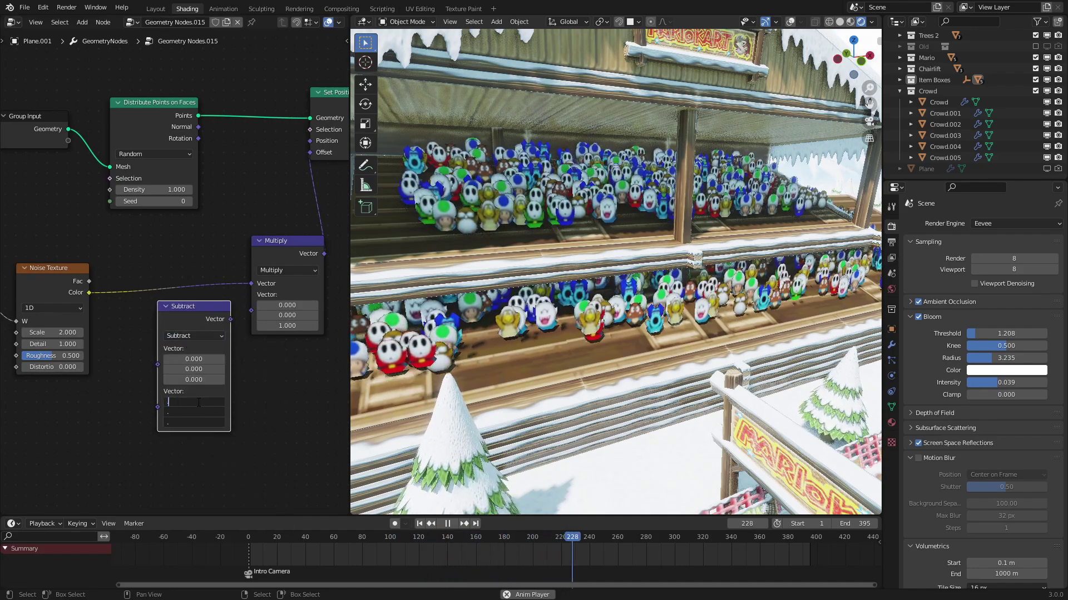
{"action": "key", "text": "Return"}
{"action": "scroll", "coordinate": [226, 350], "scroll_direction": "up", "scroll_amount": 3}
{"action": "key", "text": "g"}
{"action": "left_click", "coordinate": [189, 281]}
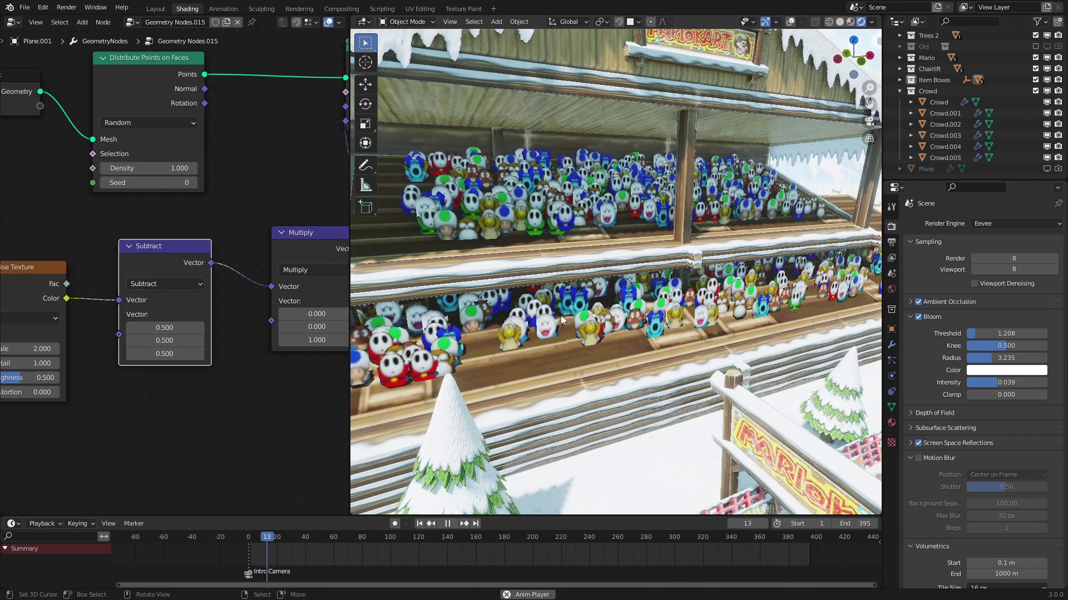
- Set the third component of the Multiply node's second vector to 0.75
{"action": "middle_click_drag", "start_coordinate": [571, 295], "coordinate": [532, 306]}
{"action": "middle_click_drag", "start_coordinate": [204, 296], "coordinate": [121, 293]}
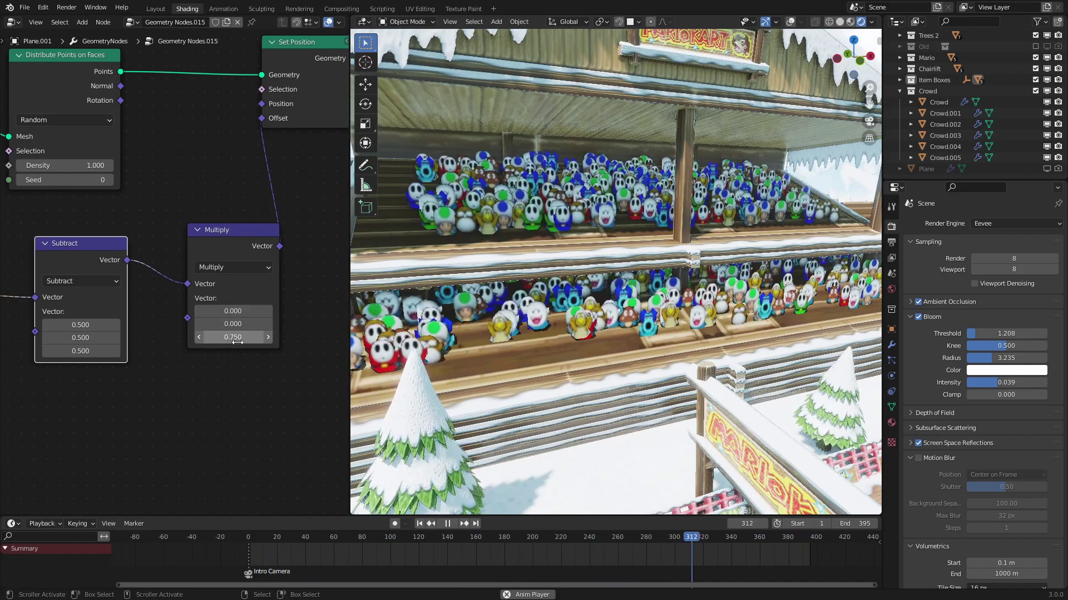
- Add a layout frame and parent the Random Value, Add, Divide and Value nodes to it
{"action": "scroll", "coordinate": [238, 342], "scroll_direction": "down", "scroll_amount": 4}
{"action": "key", "text": "shift+a"}
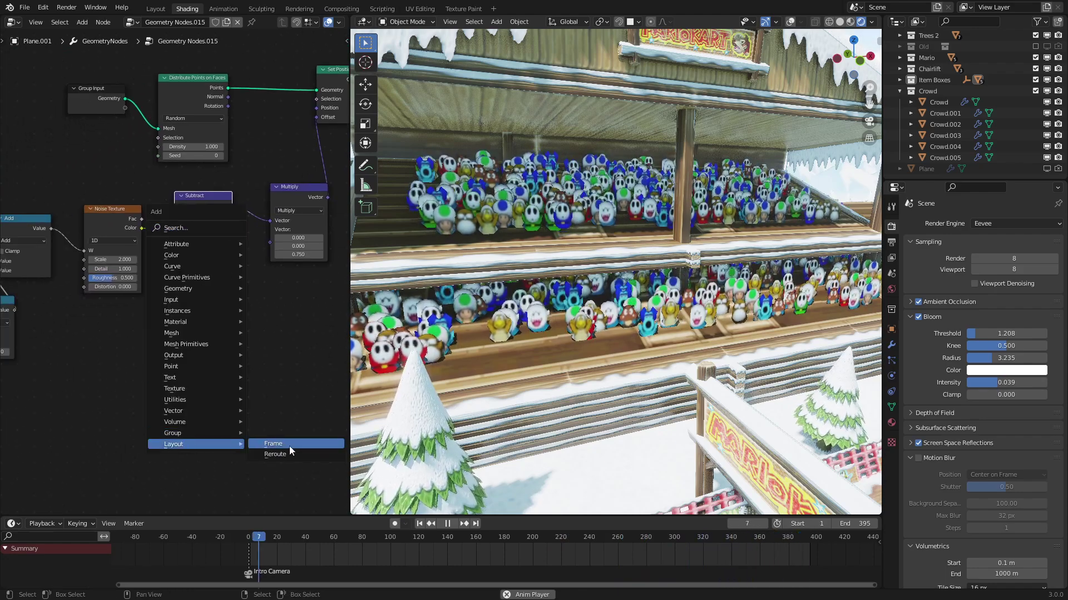
{"action": "left_click", "coordinate": [289, 446]}
{"action": "left_click", "coordinate": [140, 372]}
{"action": "middle_click_drag", "start_coordinate": [58, 321], "coordinate": [178, 297]}
{"action": "scroll", "coordinate": [114, 271], "scroll_direction": "down", "scroll_amount": 2}
{"action": "key", "text": "c"}
{"action": "left_click", "coordinate": [99, 268]}
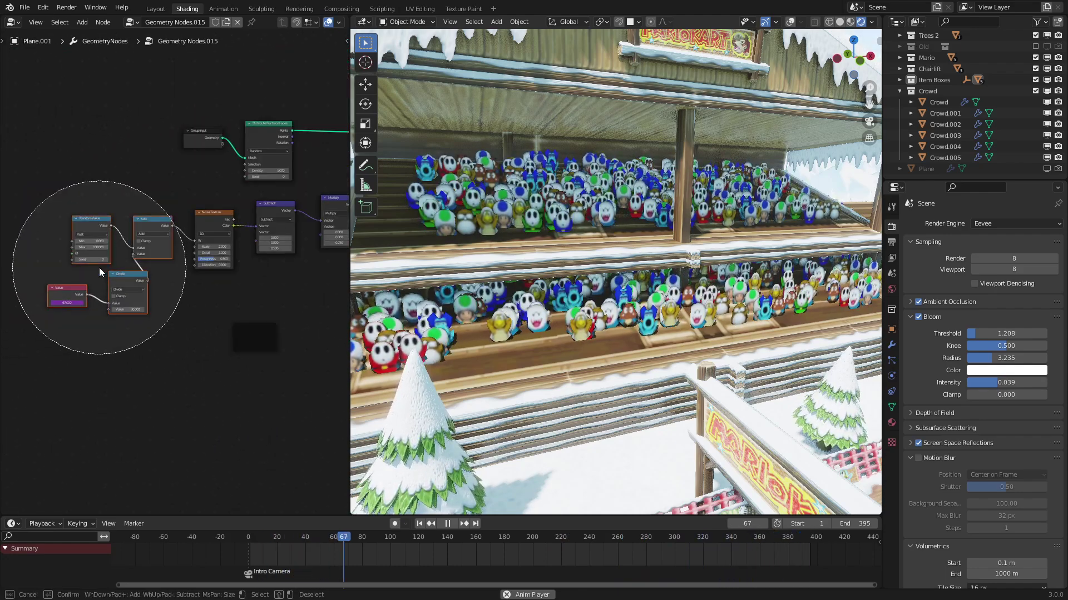
{"action": "right_click", "coordinate": [99, 268]}
{"action": "key", "text": "ctrl+p"}
- Line up Divide beneath Add and Value beneath Random Value inside the frame
{"action": "scroll", "coordinate": [206, 306], "scroll_direction": "up", "scroll_amount": 4}
{"action": "middle_click_drag", "start_coordinate": [153, 288], "coordinate": [226, 321]}
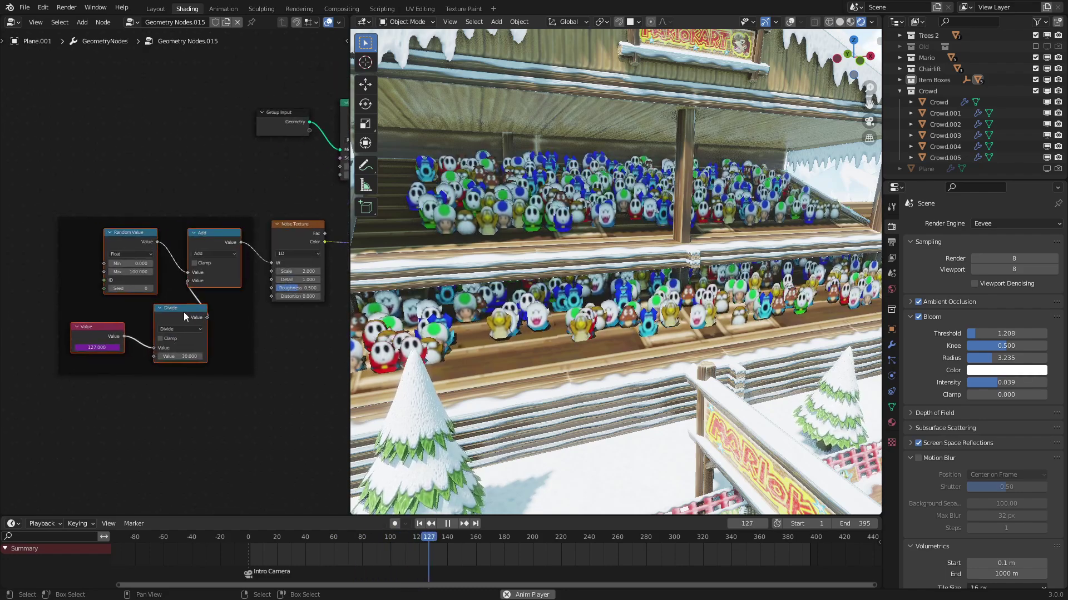
{"action": "left_click_drag", "start_coordinate": [183, 311], "coordinate": [216, 308]}
{"action": "left_click_drag", "start_coordinate": [91, 329], "coordinate": [124, 312]}
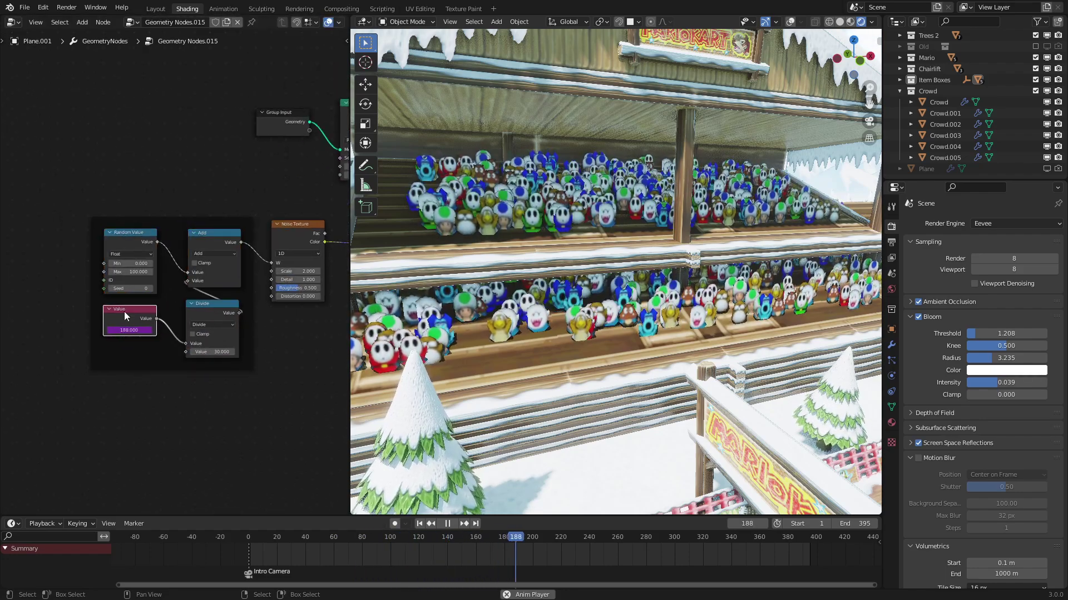
- Duplicate the frame without its nodes and place the empty copy below the Noise Texture and Subtract nodes
{"action": "left_click", "coordinate": [181, 280]}
{"action": "scroll", "coordinate": [181, 280], "scroll_direction": "down", "scroll_amount": 1}
{"action": "middle_click_drag", "start_coordinate": [303, 286], "coordinate": [195, 292]}
{"action": "key", "text": "g"}
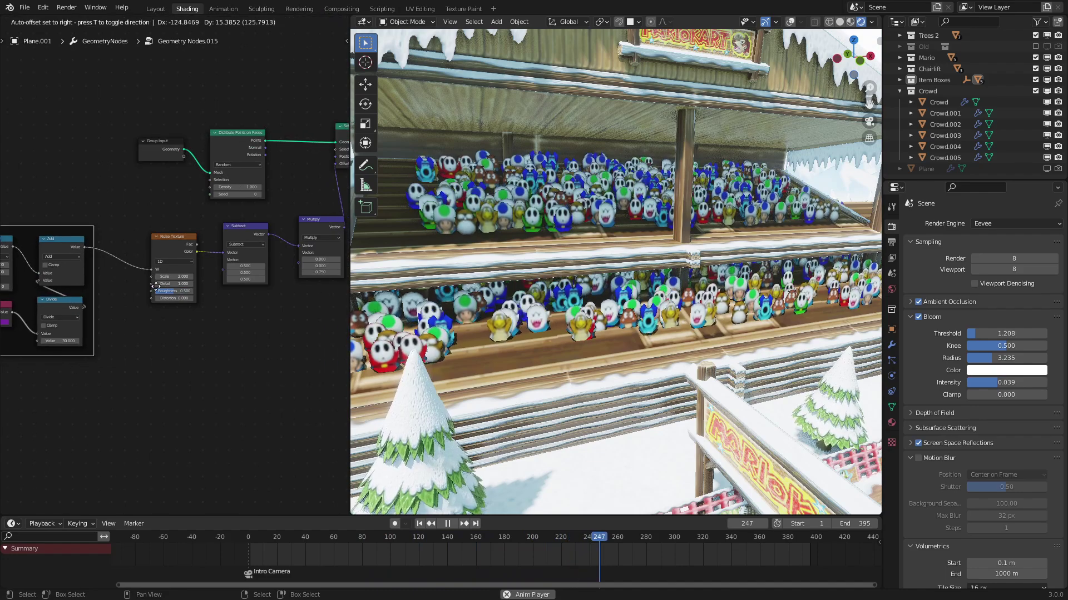
{"action": "left_click", "coordinate": [256, 393]}
- Parent the Noise Texture and Subtract nodes to the duplicated frame and move them closer together
{"action": "left_click", "coordinate": [252, 291]}
{"action": "key", "text": "c"}
{"action": "scroll", "coordinate": [203, 279], "scroll_direction": "up", "scroll_amount": 5}
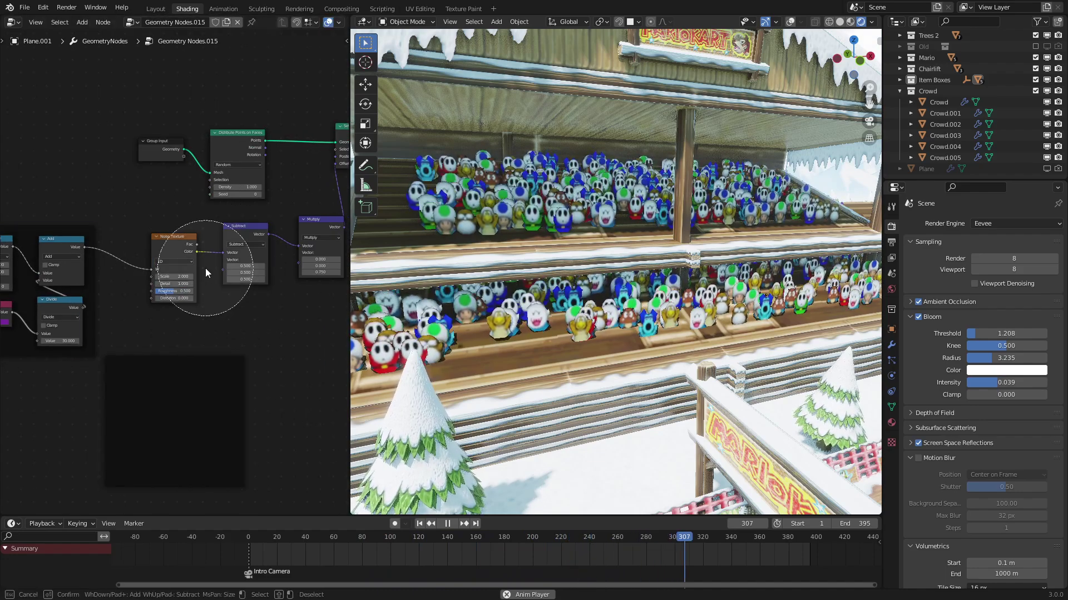
{"action": "left_click", "coordinate": [205, 269]}
{"action": "right_click", "coordinate": [206, 273]}
{"action": "key", "text": "g"}
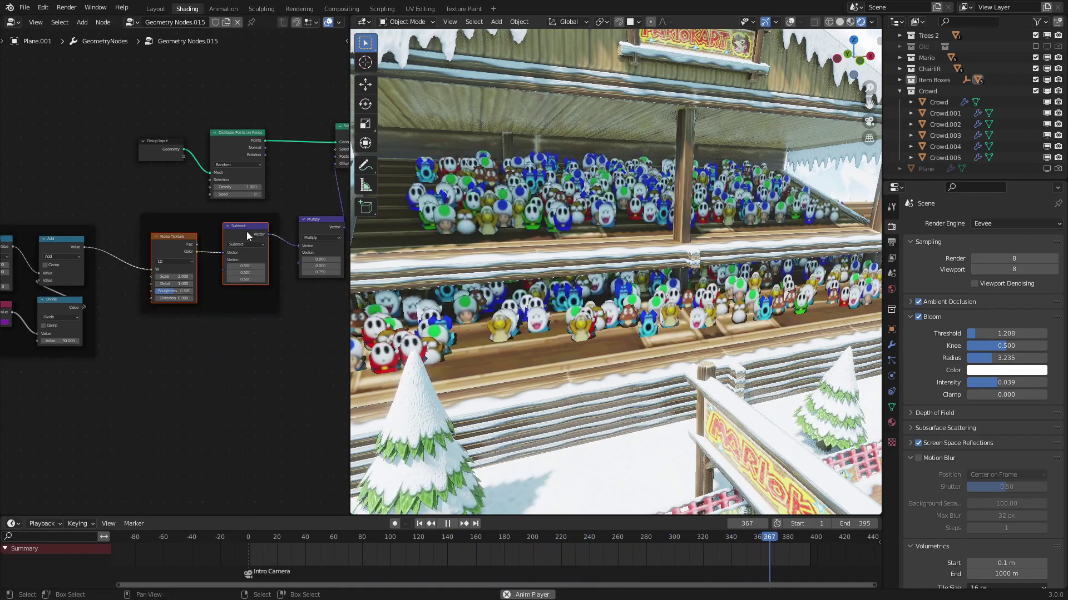
{"action": "left_click_drag", "start_coordinate": [225, 245], "coordinate": [239, 243]}
{"action": "left_click_drag", "start_coordinate": [208, 305], "coordinate": [176, 297]}
- Duplicate the Multiply node beneath the original and set the third component of the copy's vector to 0
{"action": "middle_click_drag", "start_coordinate": [247, 266], "coordinate": [83, 311]}
{"action": "scroll", "coordinate": [145, 286], "scroll_direction": "up", "scroll_amount": 3}
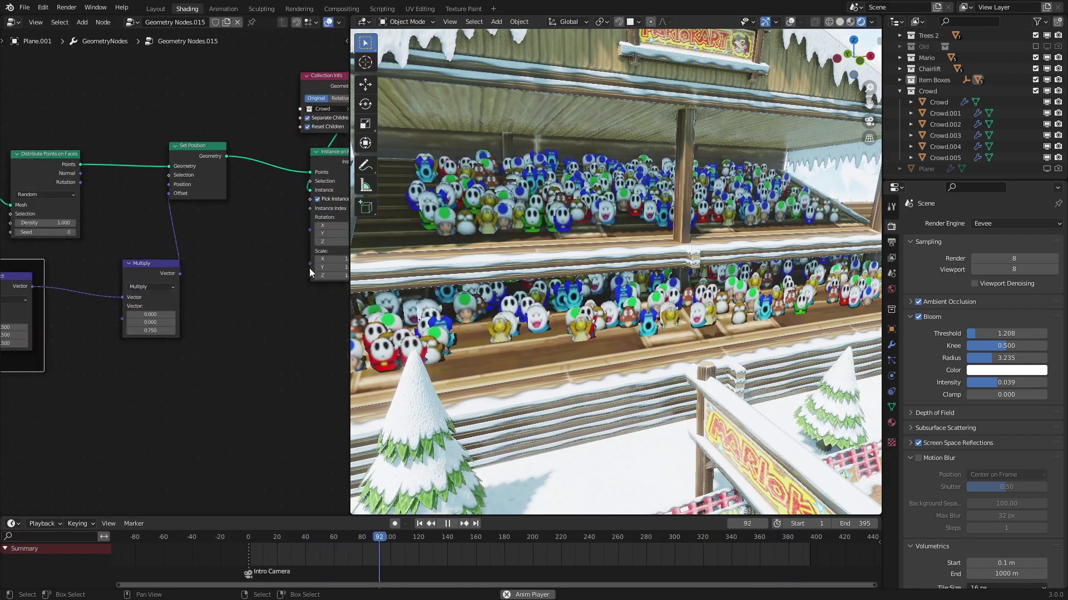
{"action": "middle_click_drag", "start_coordinate": [168, 291], "coordinate": [101, 297]}
{"action": "scroll", "coordinate": [103, 289], "scroll_direction": "up", "scroll_amount": 1}
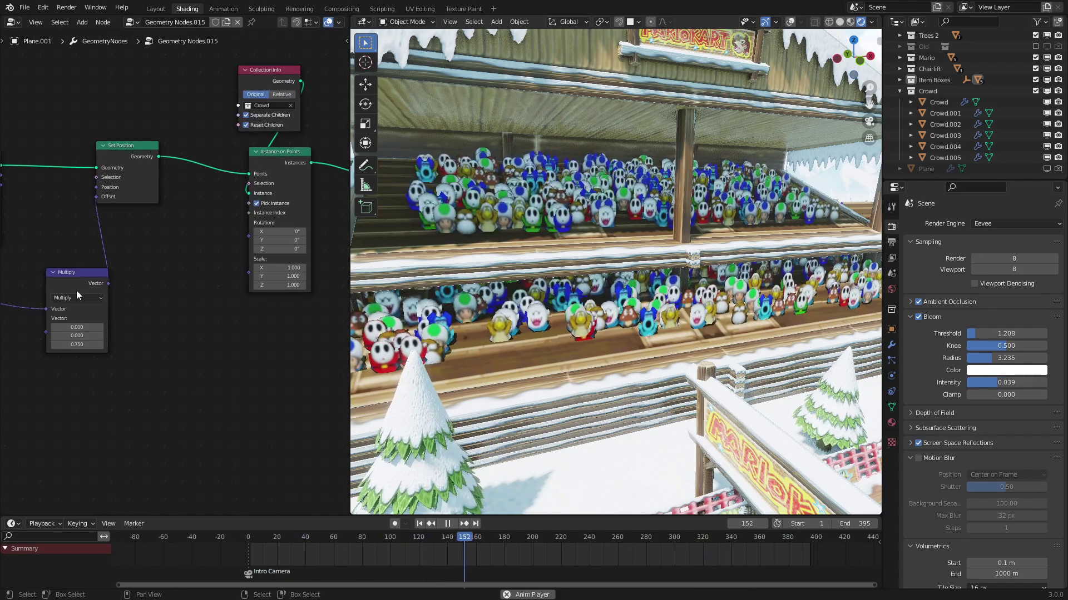
{"action": "key", "text": "shift+d"}
{"action": "left_click", "coordinate": [77, 362]}
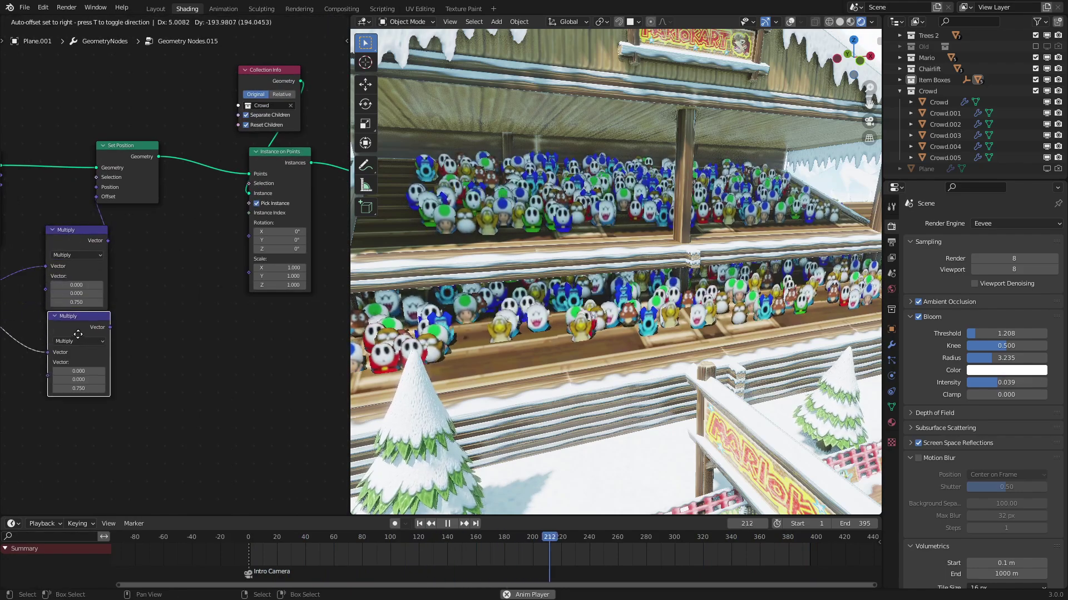
{"action": "left_click", "coordinate": [77, 399]}
{"action": "type", "text": "0"}
{"action": "key", "text": "Return"}
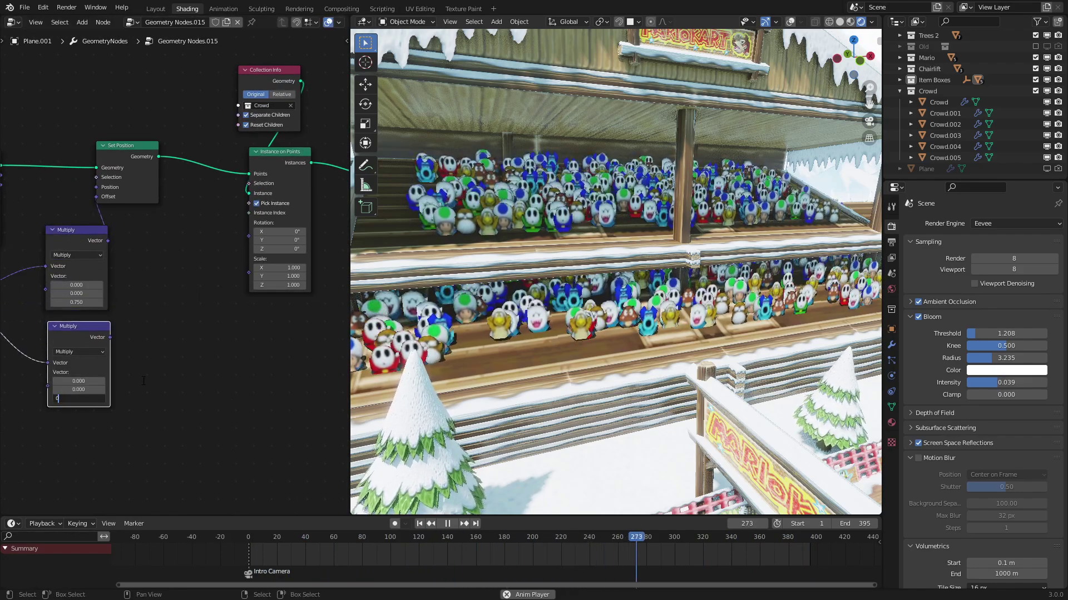
- Connect the copied Multiply to the Rotation of Instance on Points and set its vector's second component to 1
{"action": "left_click_drag", "start_coordinate": [109, 338], "coordinate": [251, 235]}
{"action": "scroll", "coordinate": [302, 273], "scroll_direction": "up", "scroll_amount": 1}
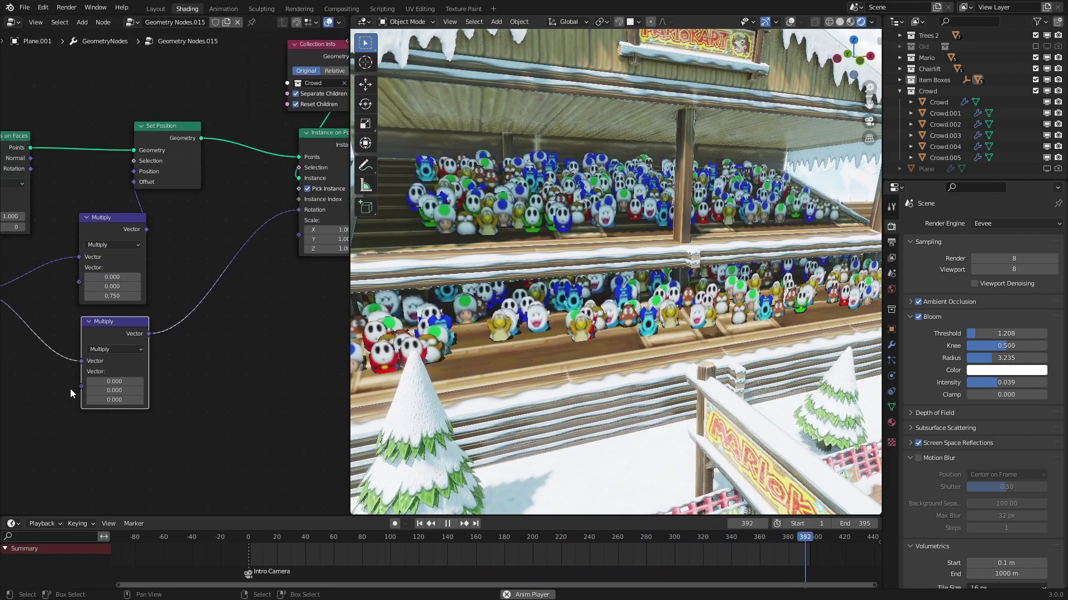
{"action": "middle_click_drag", "start_coordinate": [70, 388], "coordinate": [192, 342]}
{"action": "left_click", "coordinate": [198, 353]}
{"action": "type", "text": "1"}
{"action": "key", "text": "Return"}
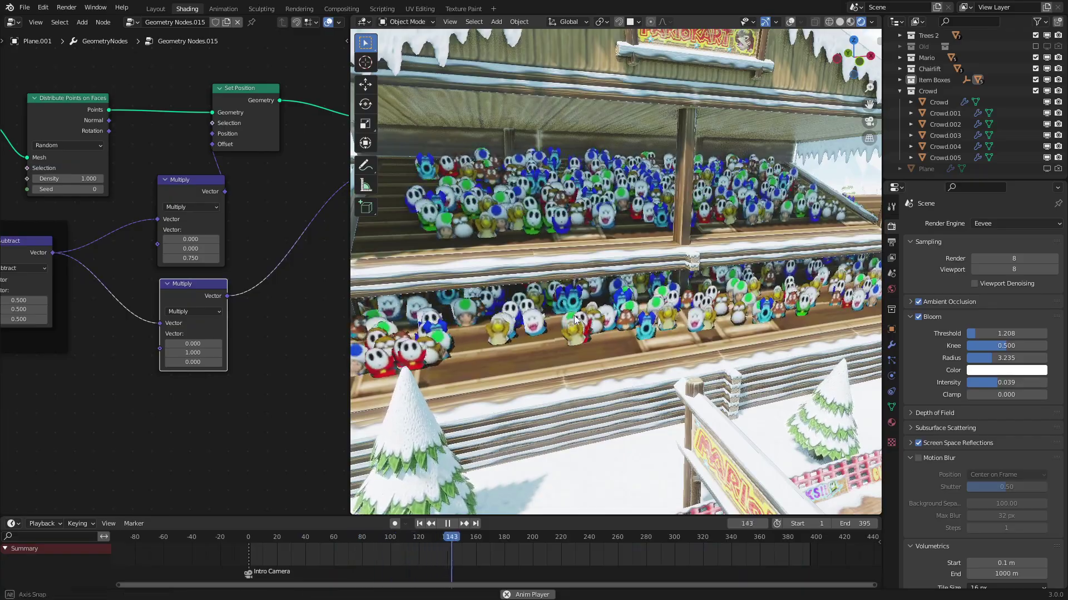
- Stop the animation playback and switch the viewport to solid shading
{"action": "middle_click_drag", "start_coordinate": [619, 309], "coordinate": [677, 322]}
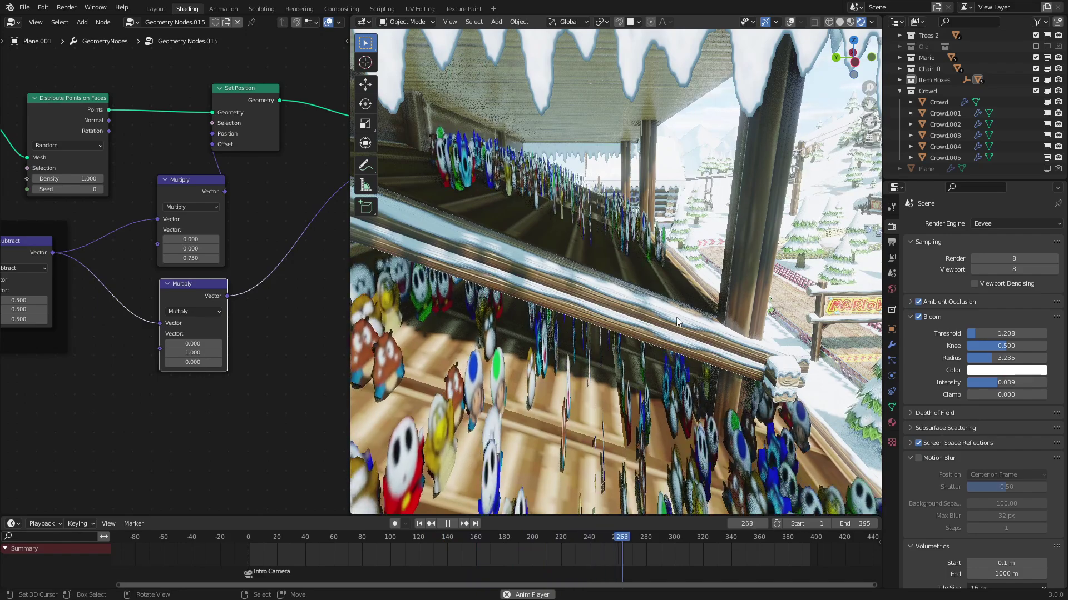
{"action": "mouse_move", "coordinate": [676, 317]}
{"action": "middle_mouse_down"}
{"action": "mouse_move", "coordinate": [526, 308]}
{"action": "mouse_move", "coordinate": [534, 299]}
{"action": "mouse_move", "coordinate": [550, 309]}
{"action": "middle_mouse_up"}
{"action": "key", "text": "space"}
{"action": "scroll", "coordinate": [525, 308], "scroll_direction": "down", "scroll_amount": 2}
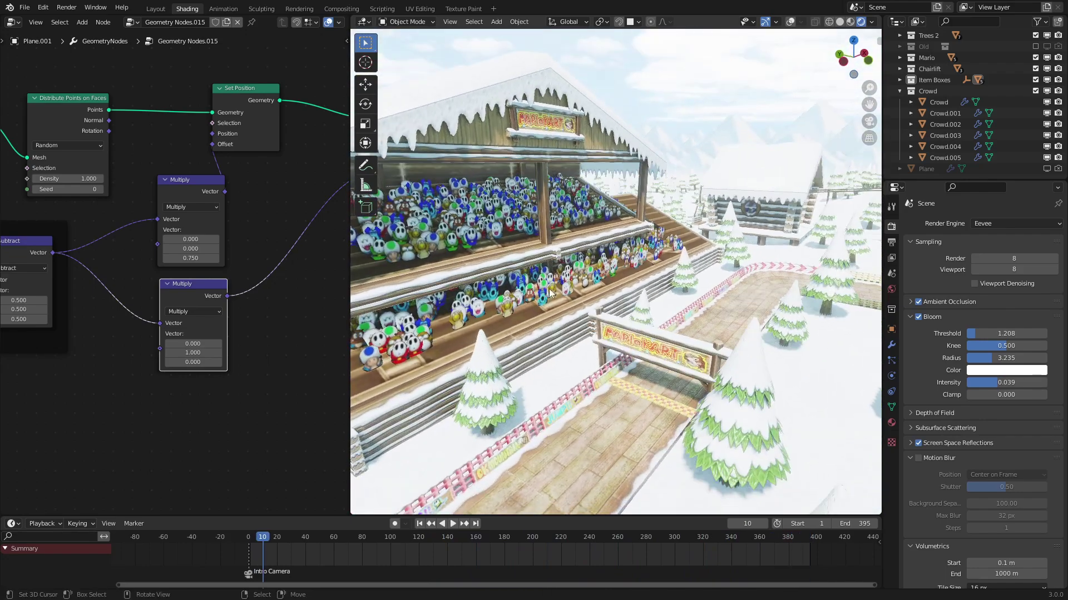
{"action": "key", "text": "z"}
{"action": "left_click", "coordinate": [738, 311]}
- Add a camera over the track beside the grandstand and make it the active camera at frame 0
{"action": "key", "text": "shift+a"}
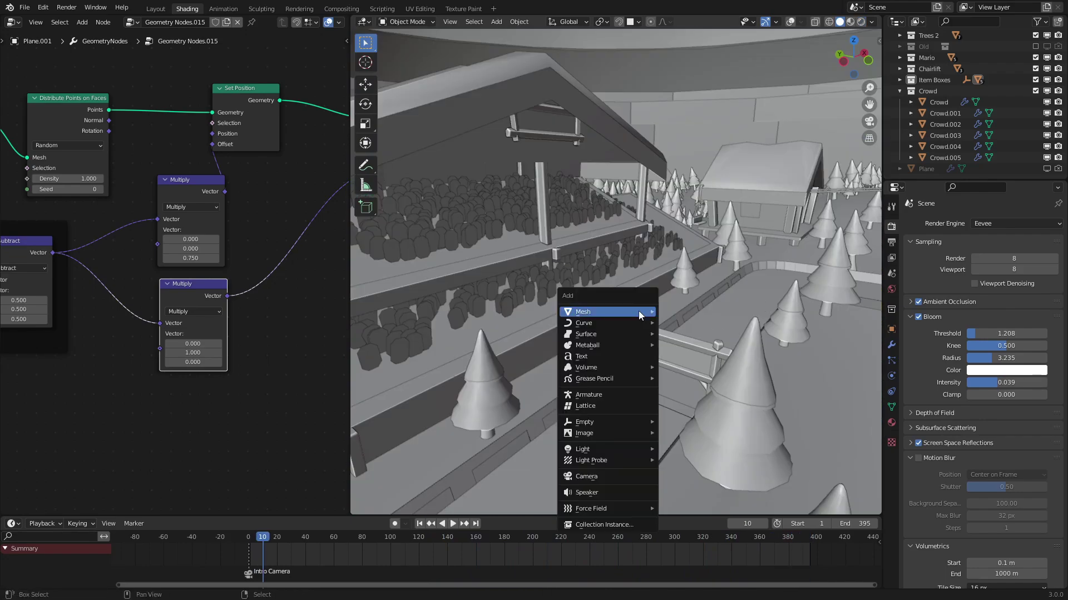
{"action": "left_click", "coordinate": [595, 477]}
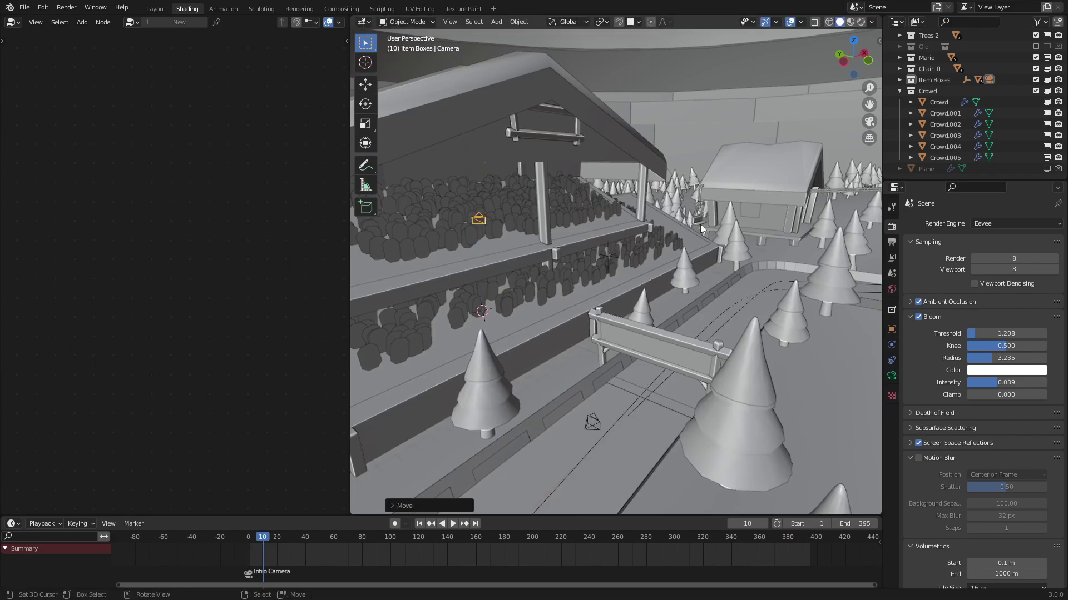
{"action": "middle_click_drag", "start_coordinate": [553, 228], "coordinate": [574, 232]}
{"action": "key", "text": "g"}
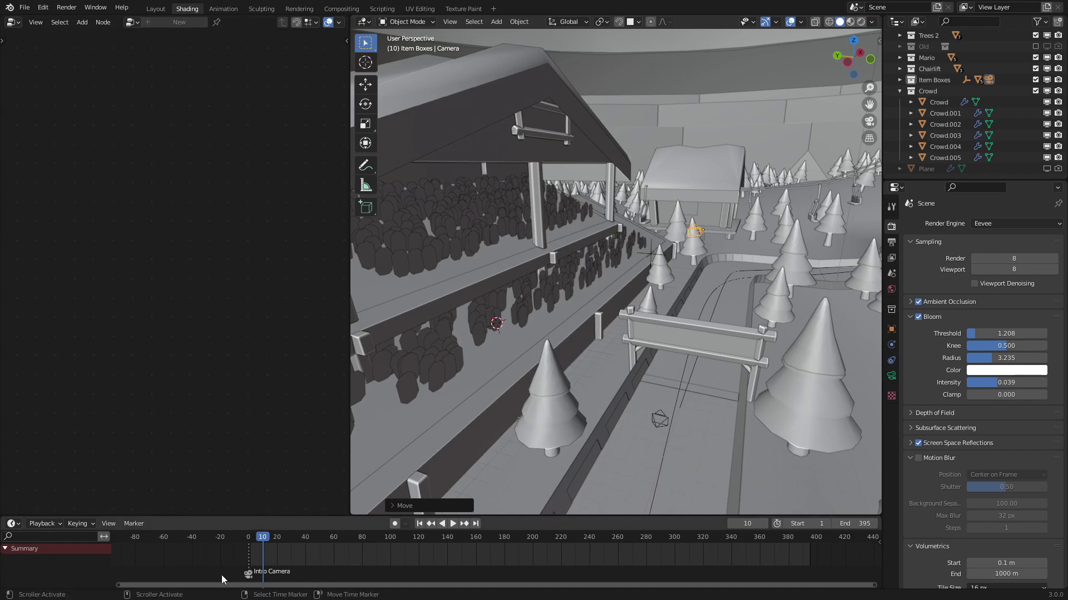
{"action": "key", "text": "ctrl+KP_0"}
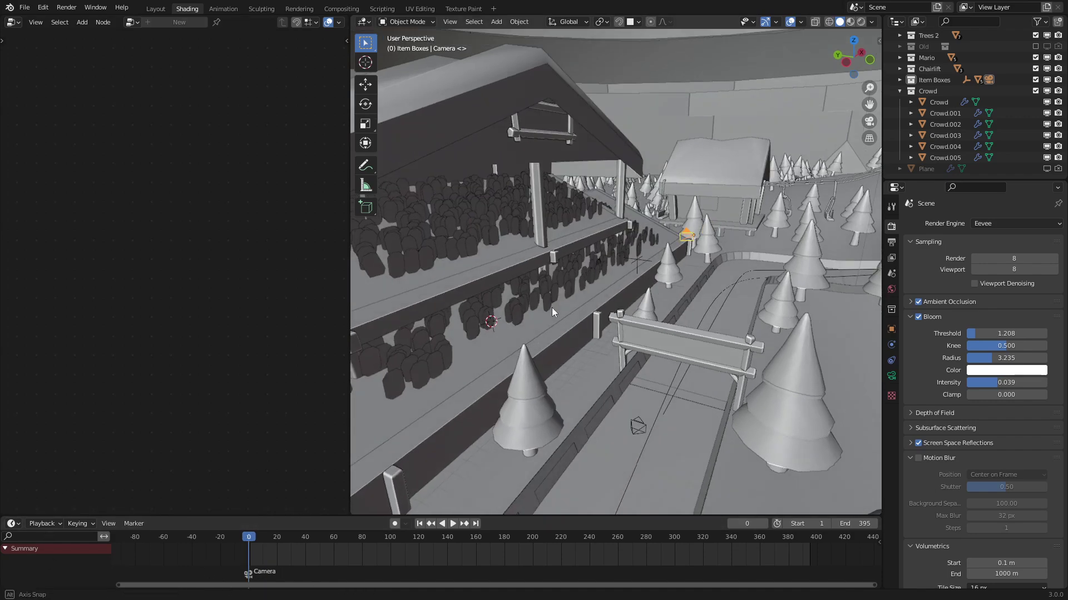
- Look through the new camera and enable the Camera to View lock
{"action": "key", "text": "n"}
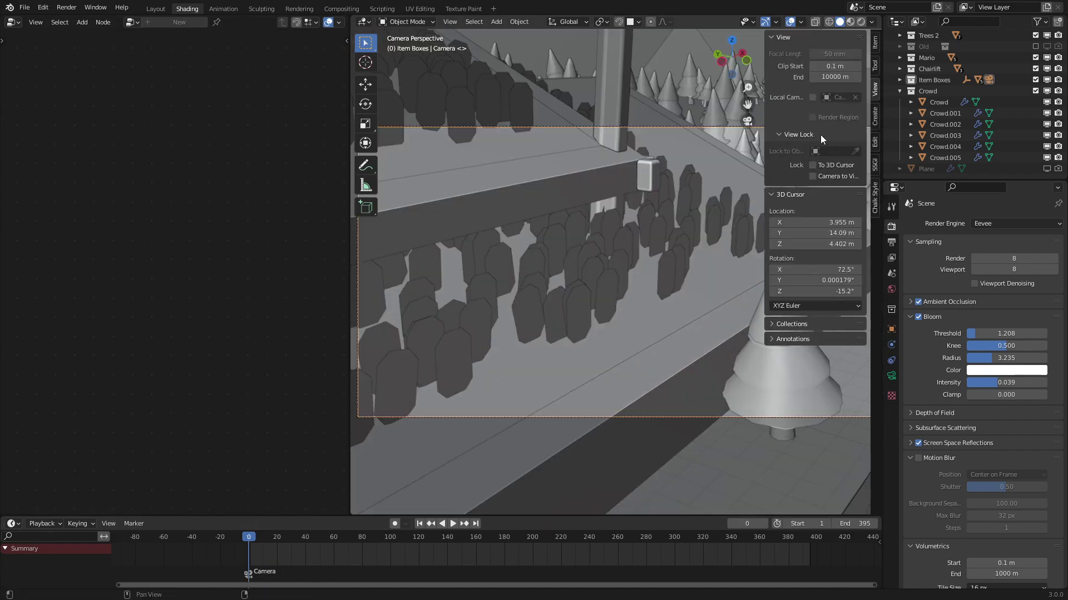
{"action": "left_click", "coordinate": [820, 178]}
{"action": "key", "text": "n"}
{"action": "scroll", "coordinate": [596, 269], "scroll_direction": "down", "scroll_amount": 3}
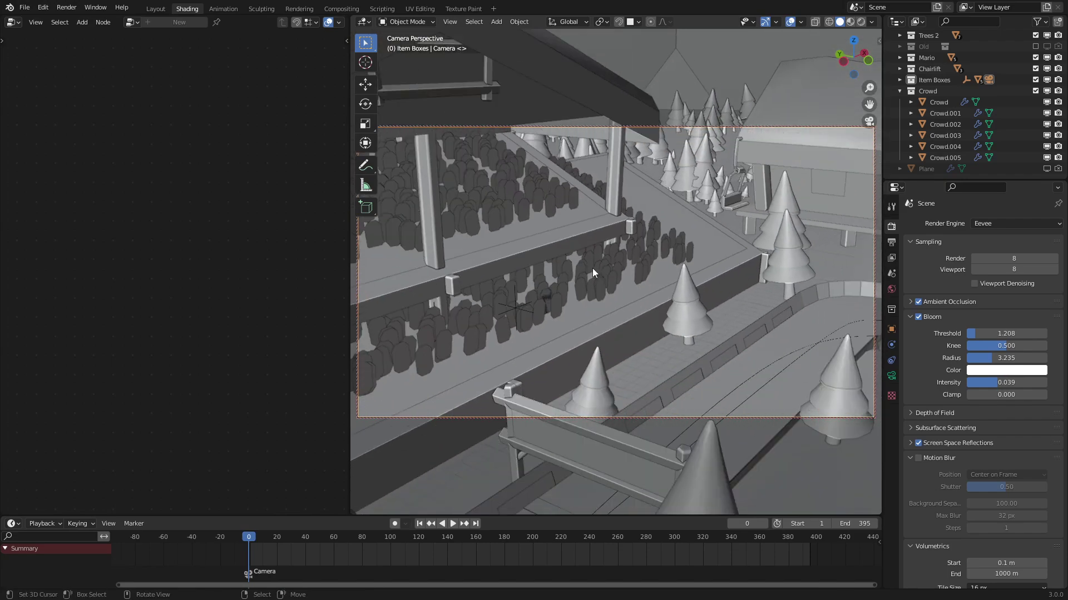
- Switch to rendered shading and reposition the camera so it frames the crowd in the grandstand
{"action": "key", "text": "z"}
{"action": "left_click", "coordinate": [624, 188]}
{"action": "mouse_move", "coordinate": [624, 188]}
{"action": "middle_mouse_down"}
{"action": "mouse_move", "coordinate": [606, 222]}
{"action": "mouse_move", "coordinate": [675, 262]}
{"action": "mouse_move", "coordinate": [728, 271]}
{"action": "mouse_move", "coordinate": [603, 265]}
{"action": "mouse_move", "coordinate": [622, 250]}
{"action": "mouse_move", "coordinate": [599, 289]}
{"action": "middle_mouse_up"}
{"action": "middle_click_drag", "start_coordinate": [597, 341], "coordinate": [788, 326]}
{"action": "middle_click_drag", "start_coordinate": [513, 270], "coordinate": [659, 292]}
- Disable the Camera to View lock and leave the camera view to see the whole grandstand
{"action": "key", "text": "n"}
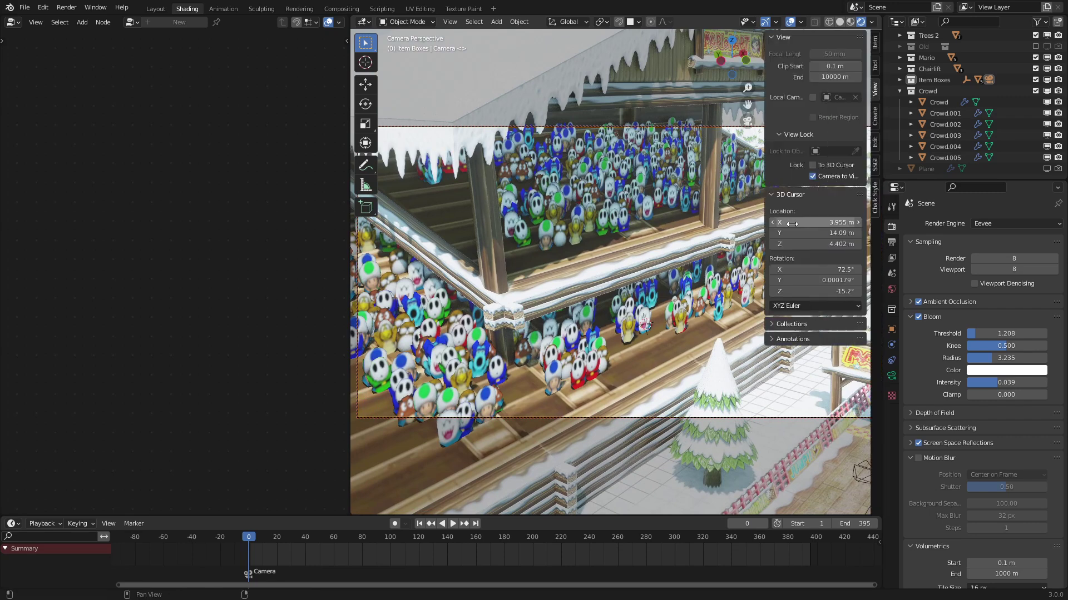
{"action": "left_click", "coordinate": [812, 175]}
{"action": "key", "text": "n"}
{"action": "middle_click_drag", "start_coordinate": [698, 221], "coordinate": [635, 230]}
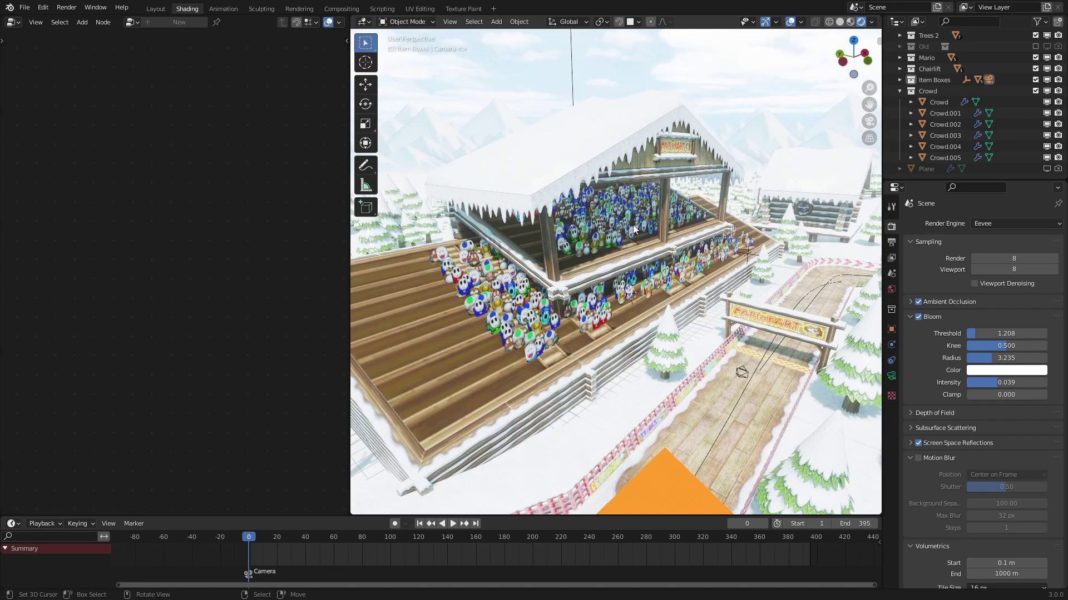
- Select the crowd plane, add an Object Info node to its node tree, and set the object to Camera
{"action": "left_click", "coordinate": [610, 224]}
{"action": "scroll", "coordinate": [108, 326], "scroll_direction": "down", "scroll_amount": 2}
{"action": "key", "text": "shift+a"}
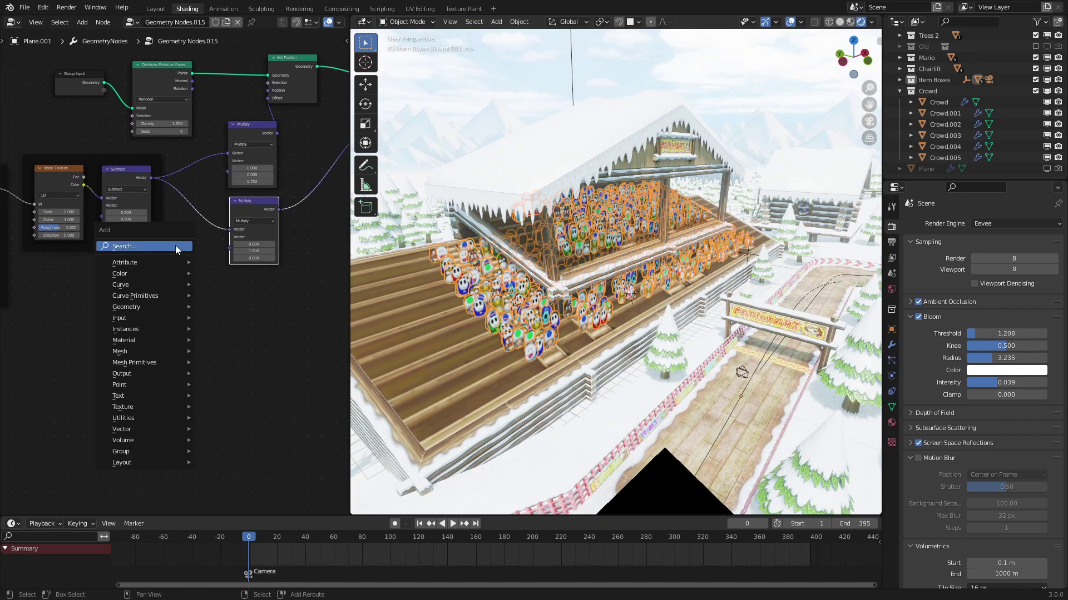
{"action": "mouse_move", "coordinate": [126, 322]}
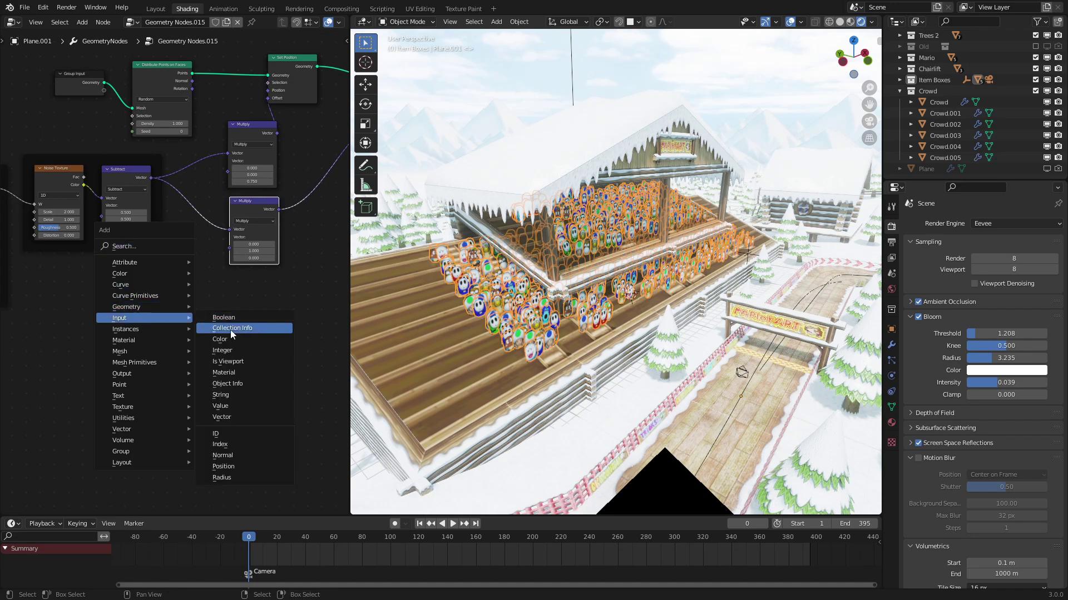
{"action": "left_click", "coordinate": [241, 383]}
{"action": "left_click", "coordinate": [179, 328]}
{"action": "middle_click_drag", "start_coordinate": [673, 356], "coordinate": [643, 342]}
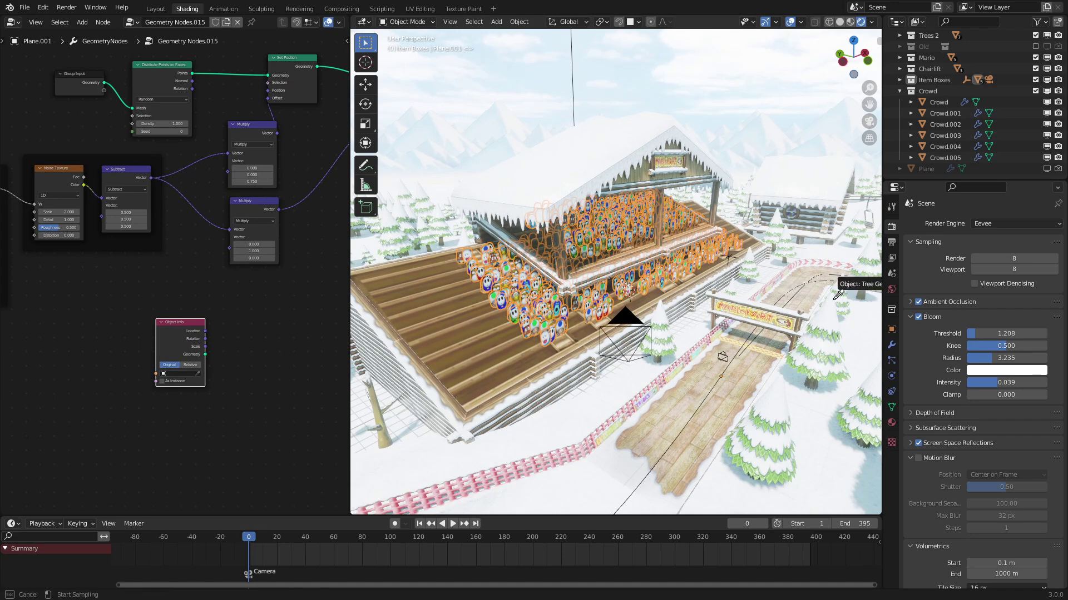
{"action": "left_click", "coordinate": [625, 319]}
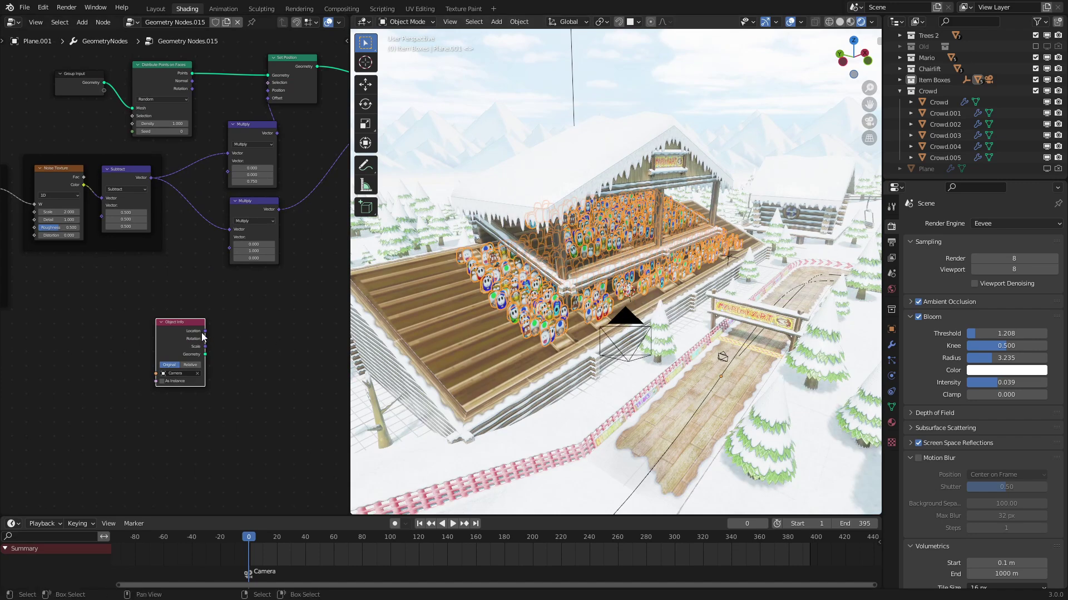
{"action": "key", "text": "g"}
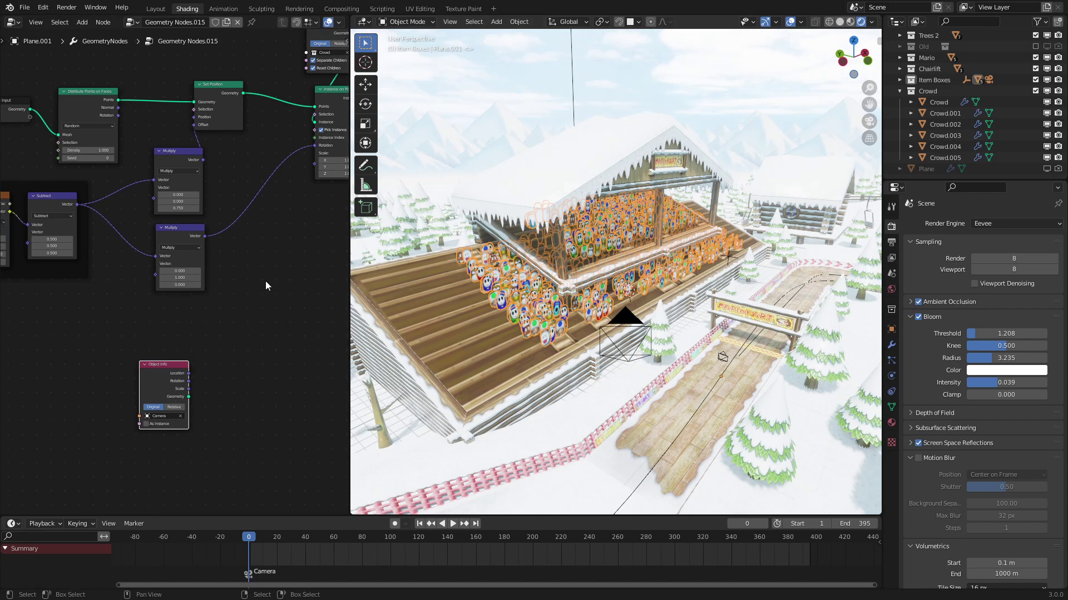
- Insert an Align Euler to Vector node between the lower Multiply node and the Rotation input of Instance on Points
{"action": "key", "text": "shift+a"}
{"action": "mouse_move", "coordinate": [204, 272]}
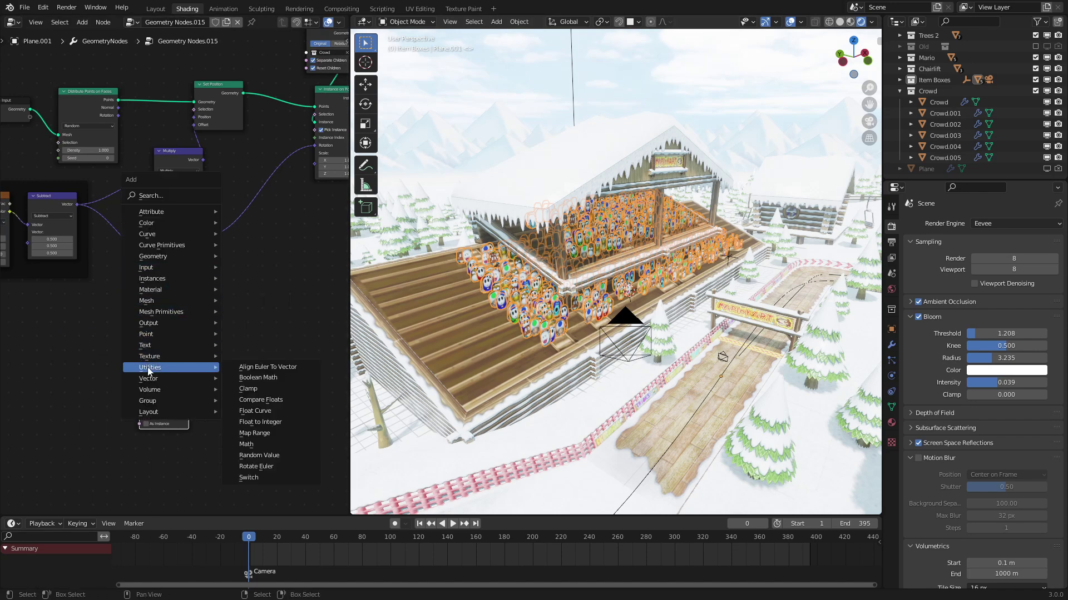
{"action": "left_click", "coordinate": [270, 369]}
{"action": "scroll", "coordinate": [245, 256], "scroll_direction": "up", "scroll_amount": 3}
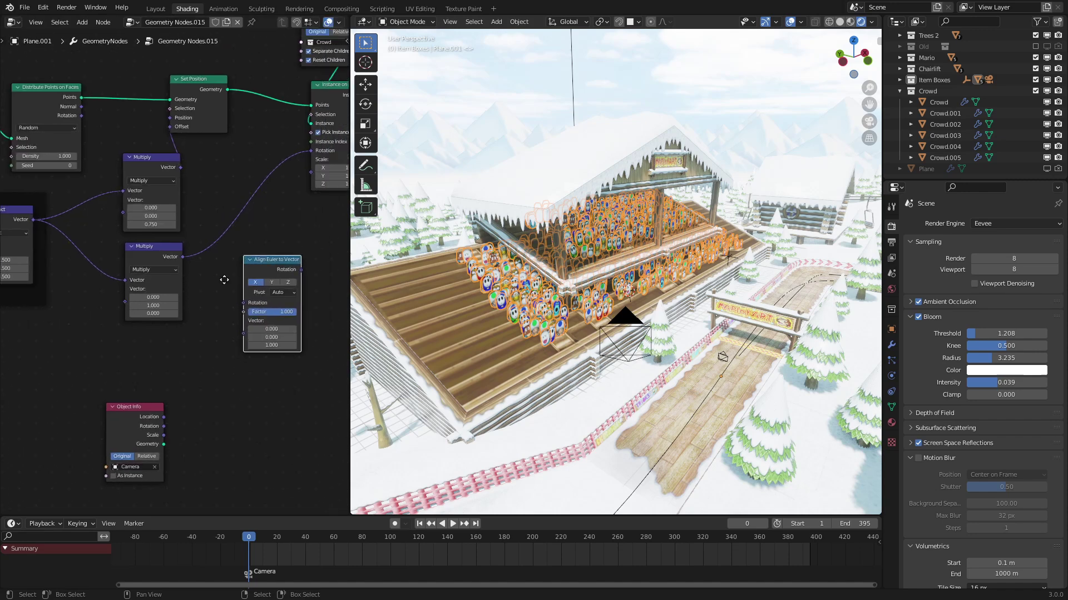
{"action": "left_click", "coordinate": [218, 259]}
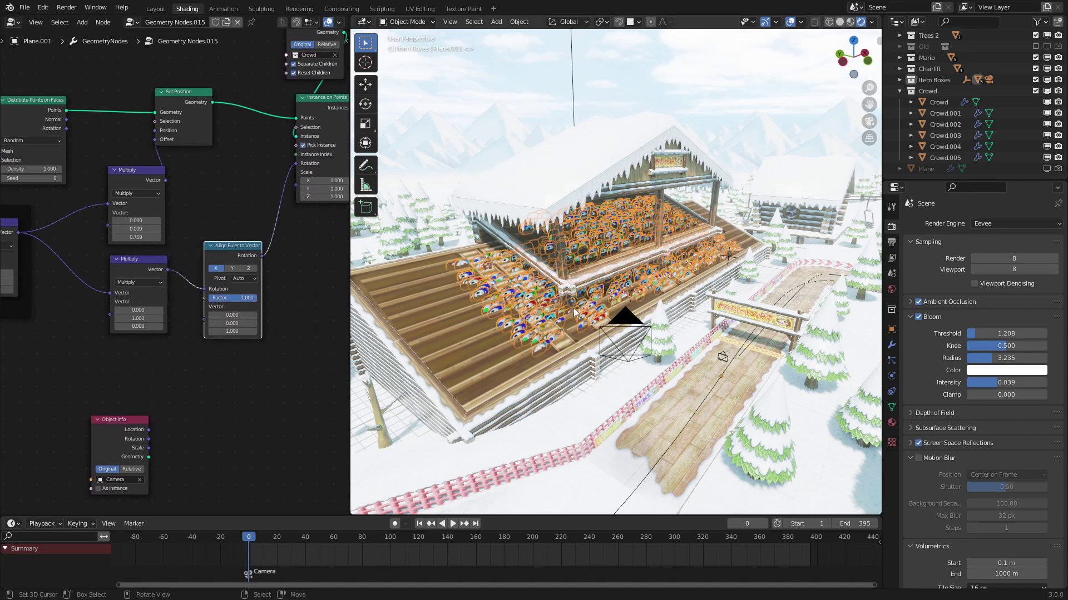
{"action": "scroll", "coordinate": [574, 312], "scroll_direction": "up", "scroll_amount": 4}
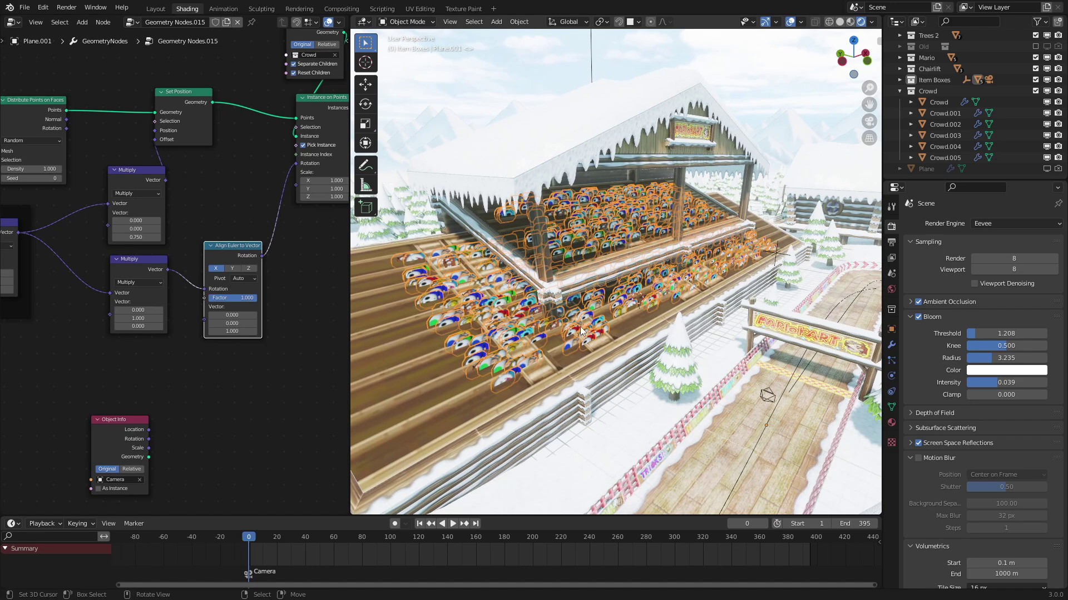
- Add a Position node to the crowd's node tree, just above the Object Info node
{"action": "middle_click_drag", "start_coordinate": [131, 343], "coordinate": [177, 252]}
{"action": "left_click_drag", "start_coordinate": [165, 333], "coordinate": [155, 353]}
{"action": "key", "text": "shift+a"}
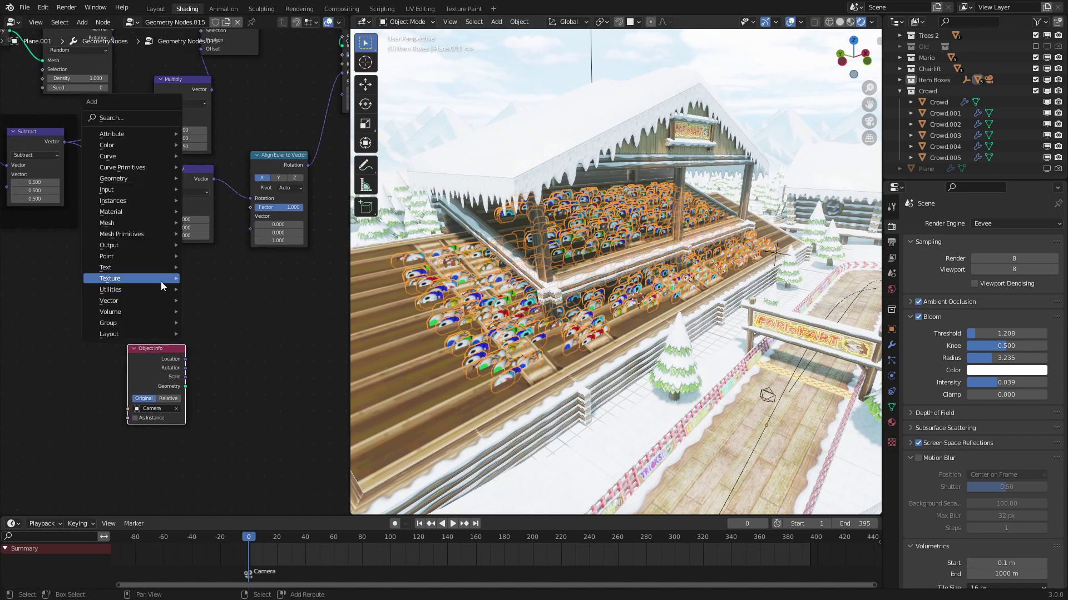
{"action": "left_click", "coordinate": [128, 115]}
{"action": "type", "text": "po"}
{"action": "key", "text": "Return"}
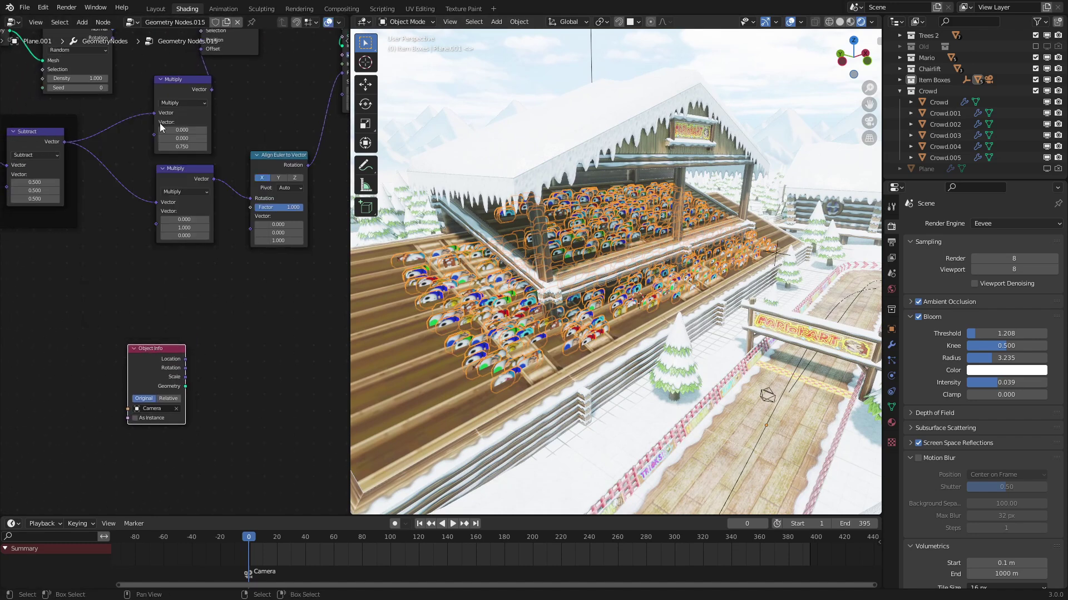
{"action": "key", "text": "shift+a"}
{"action": "type", "text": "po"}
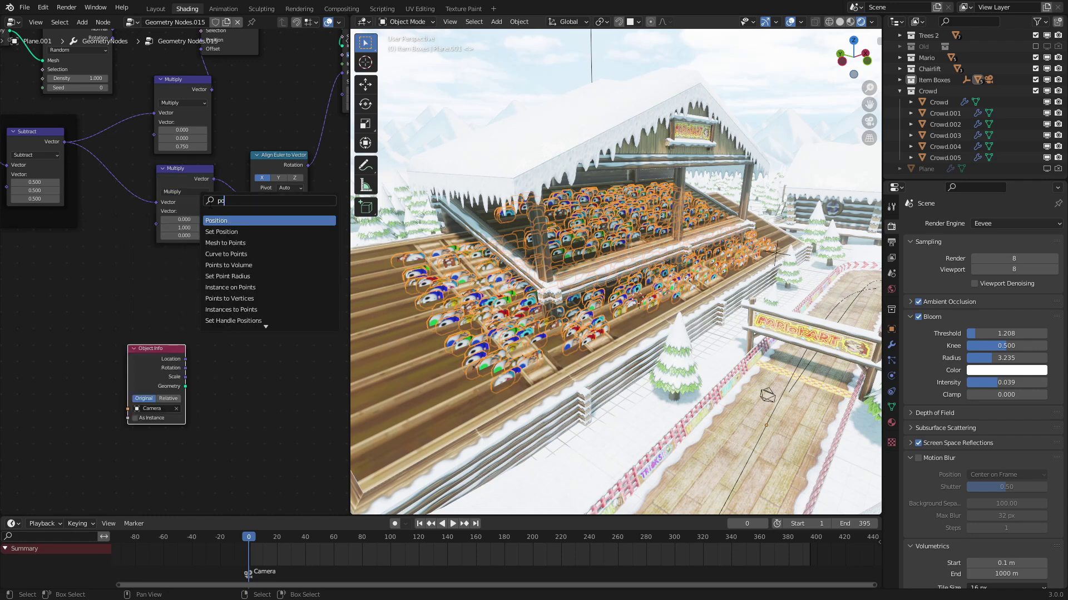
{"action": "key", "text": "Return"}
{"action": "scroll", "coordinate": [161, 284], "scroll_direction": "up", "scroll_amount": 2}
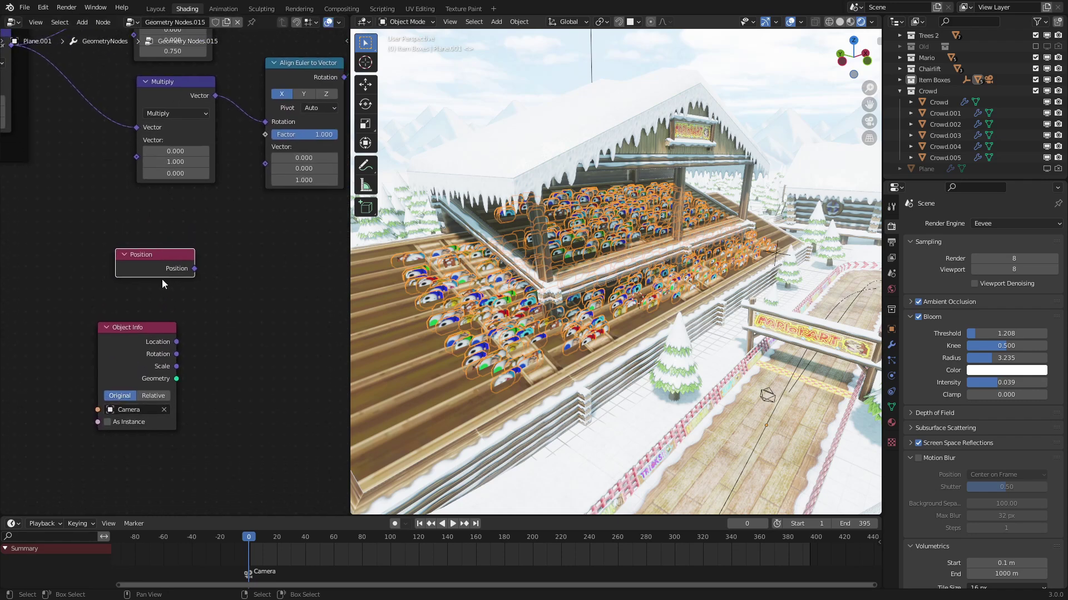
- Add a Vector Math node set to Subtract, feed it Position and the camera's Location, and set Object Info to Relative
{"action": "left_click", "coordinate": [251, 256]}
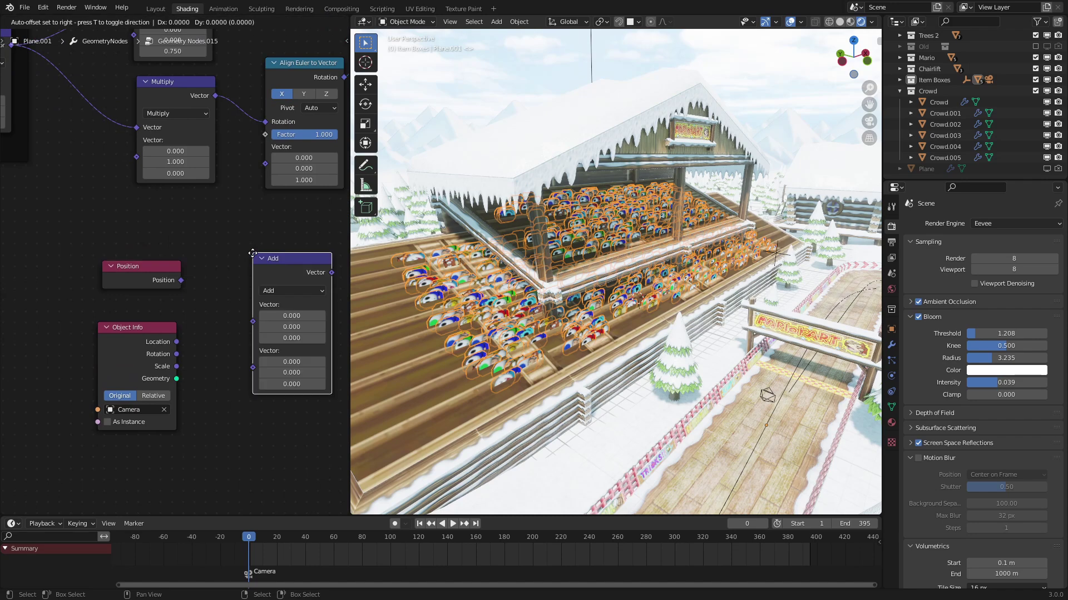
{"action": "left_click", "coordinate": [275, 292]}
{"action": "left_click", "coordinate": [289, 316]}
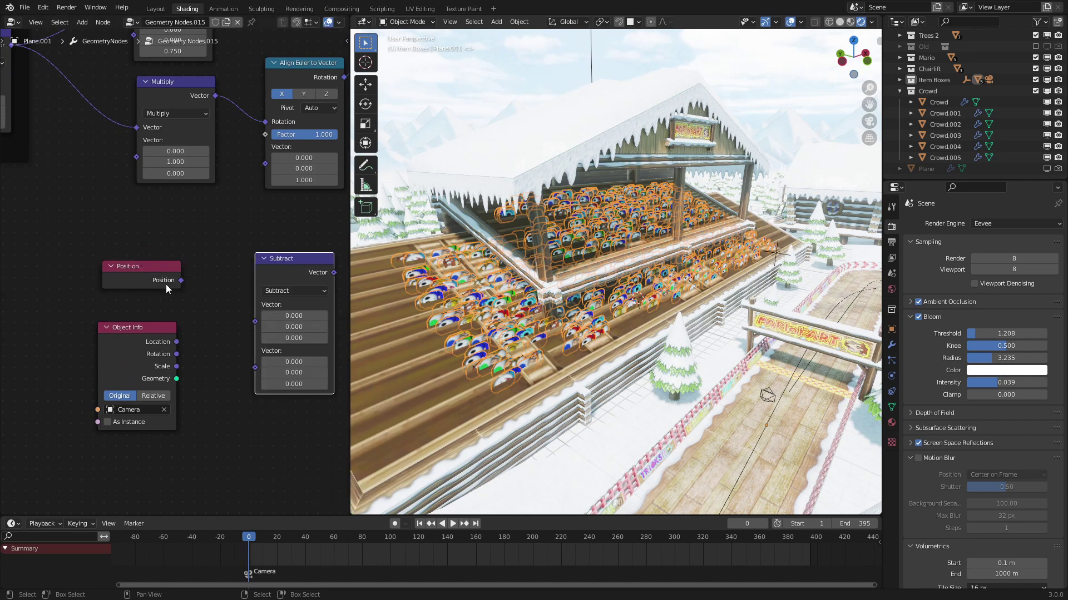
{"action": "left_click_drag", "start_coordinate": [191, 283], "coordinate": [266, 320]}
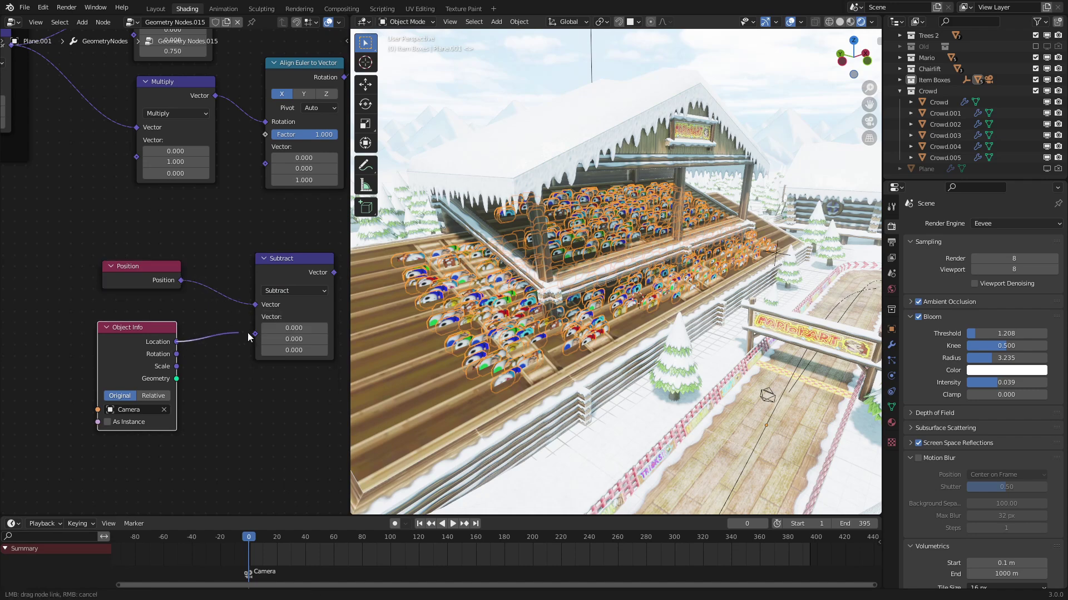
{"action": "left_click", "coordinate": [153, 395]}
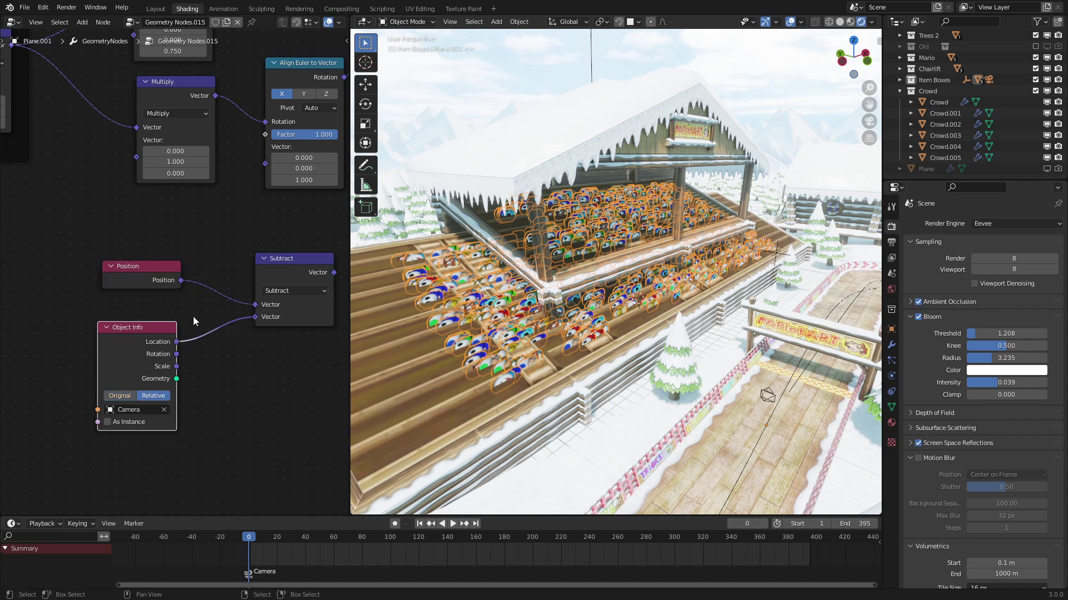
- Connect the Subtract output to the Vector input of Align Euler to Vector and set the alignment axis to Y
{"action": "scroll", "coordinate": [195, 312], "scroll_direction": "up", "scroll_amount": 3}
{"action": "scroll", "coordinate": [195, 312], "scroll_direction": "right", "scroll_amount": 3}
{"action": "left_click_drag", "start_coordinate": [214, 208], "coordinate": [214, 217]}
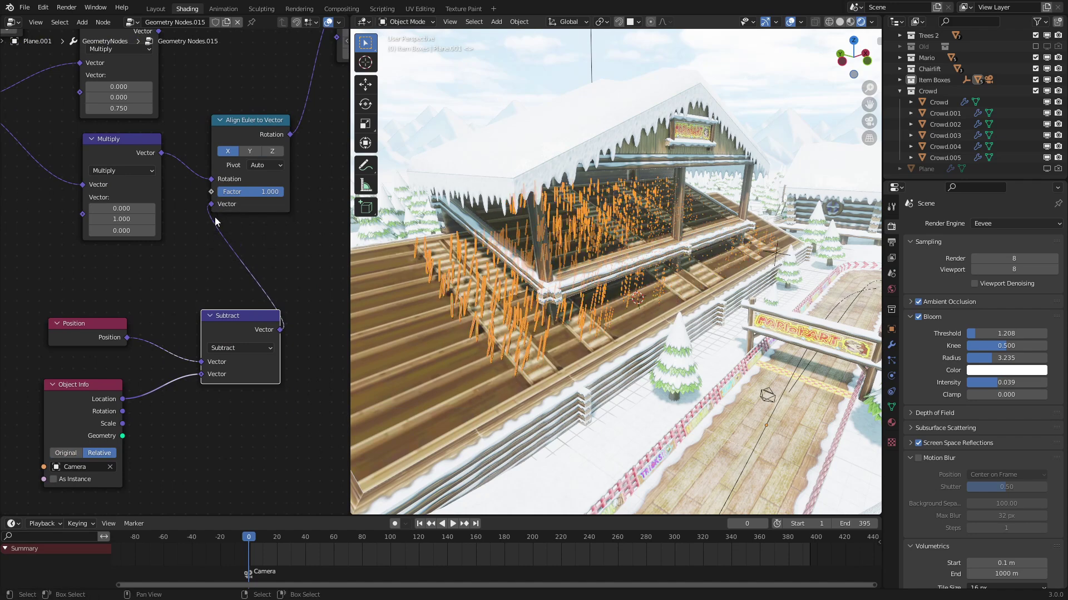
{"action": "middle_click_drag", "start_coordinate": [225, 173], "coordinate": [208, 306]}
{"action": "scroll", "coordinate": [232, 278], "scroll_direction": "up", "scroll_amount": 2}
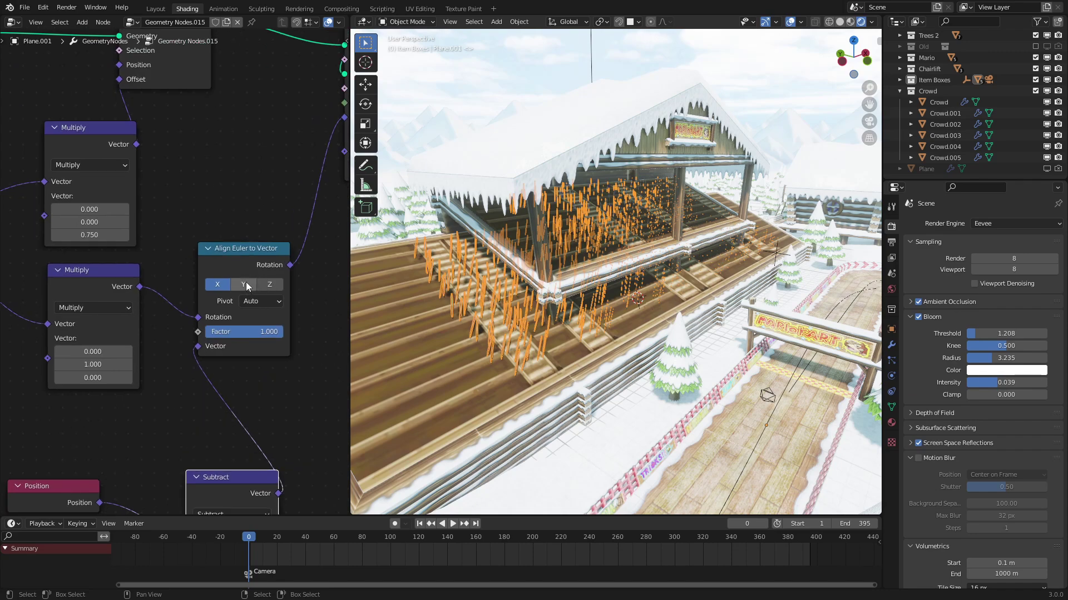
{"action": "left_click", "coordinate": [245, 284]}
- Select the camera, move it to a new spot near the grandstand, and look through it
{"action": "middle_click_drag", "start_coordinate": [683, 345], "coordinate": [621, 306]}
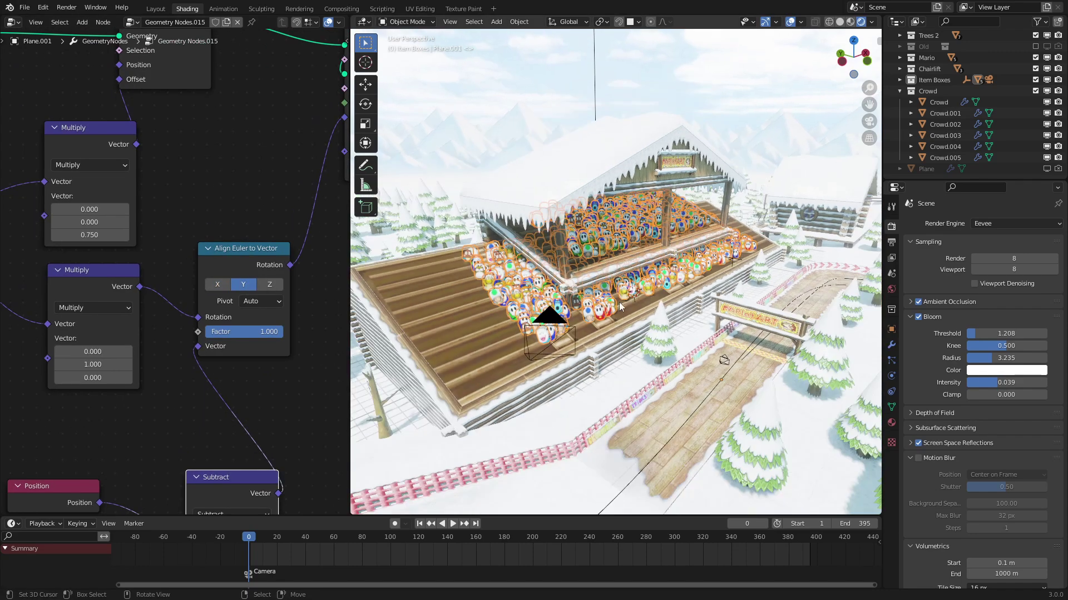
{"action": "right_click", "coordinate": [549, 321]}
{"action": "middle_click_drag", "start_coordinate": [639, 356], "coordinate": [778, 330]}
{"action": "key", "text": "g"}
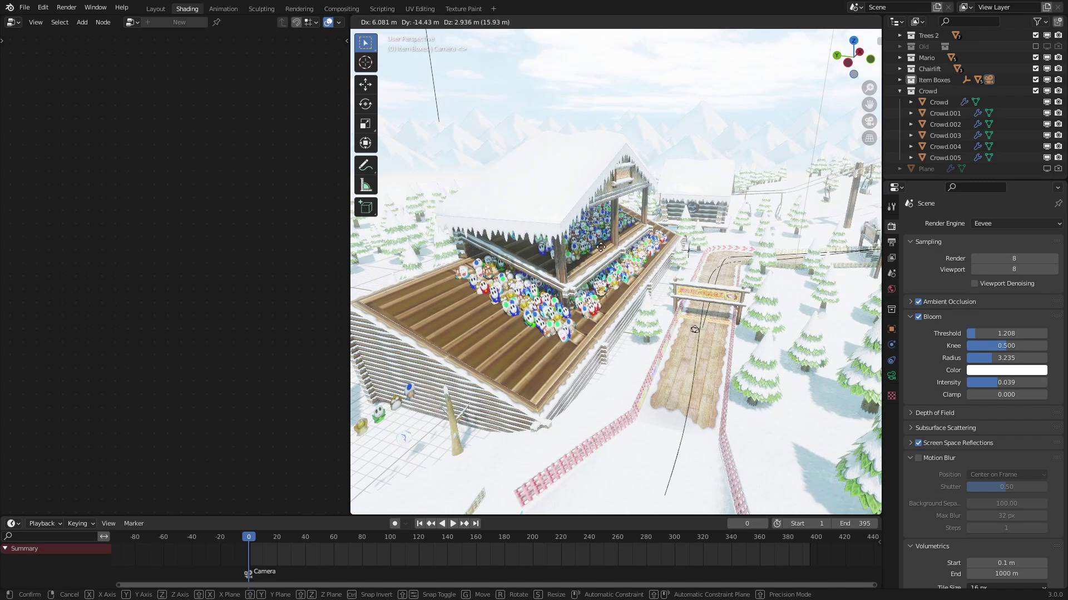
{"action": "left_click", "coordinate": [661, 284]}
{"action": "key", "text": "KP_0"}
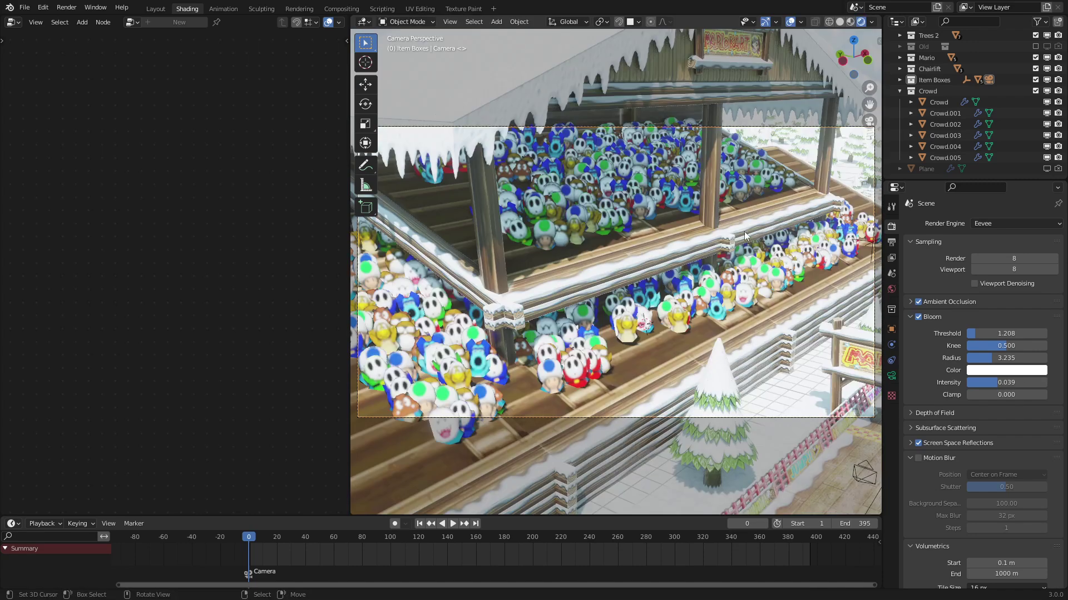
- Enable the Camera to View lock and orbit the camera to a new angle on the grandstand crowd
{"action": "key", "text": "n"}
{"action": "left_click", "coordinate": [812, 176]}
{"action": "key", "text": "n"}
{"action": "middle_click_drag", "start_coordinate": [745, 250], "coordinate": [429, 235]}
{"action": "middle_click_drag", "start_coordinate": [502, 238], "coordinate": [625, 254]}
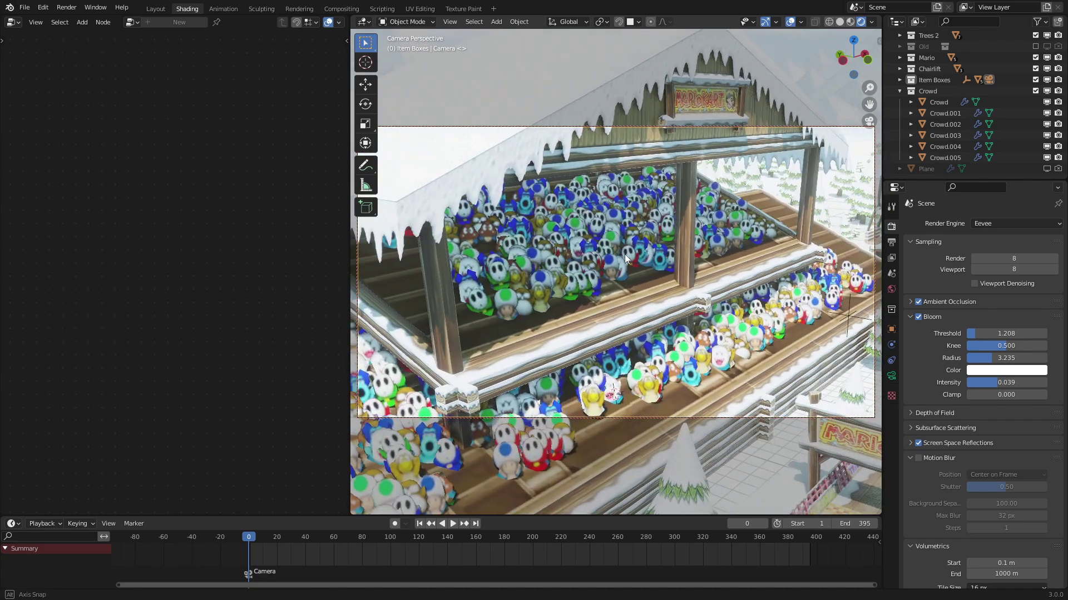
- Select the crowd plane and set the Align Euler to Vector node's pivot axis to Z
{"action": "left_click", "coordinate": [635, 252]}
{"action": "middle_click_drag", "start_coordinate": [724, 248], "coordinate": [710, 243], "text": "shift"}
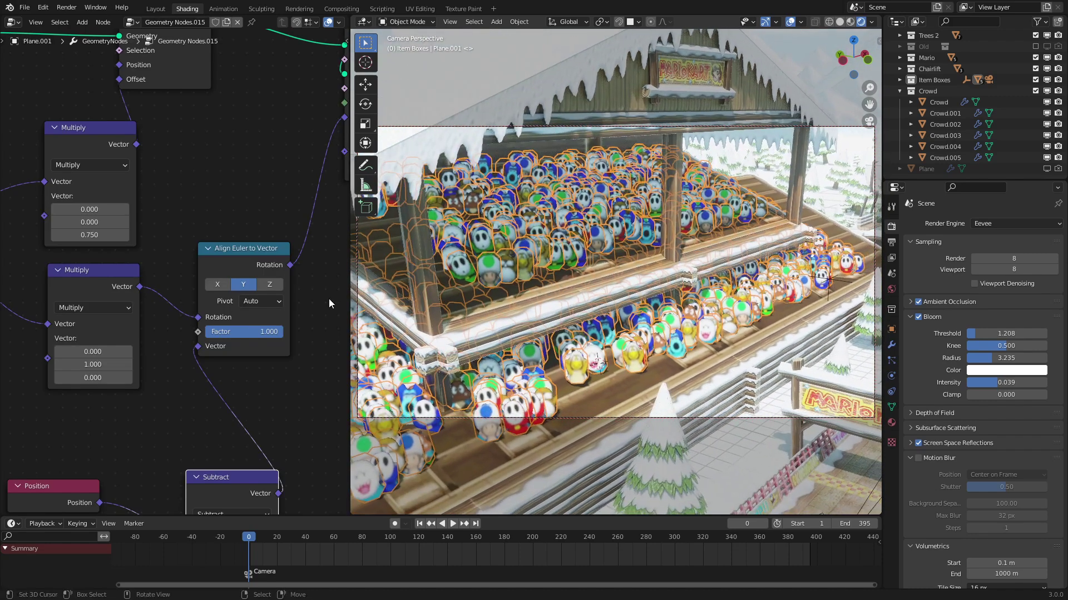
{"action": "left_click", "coordinate": [269, 305]}
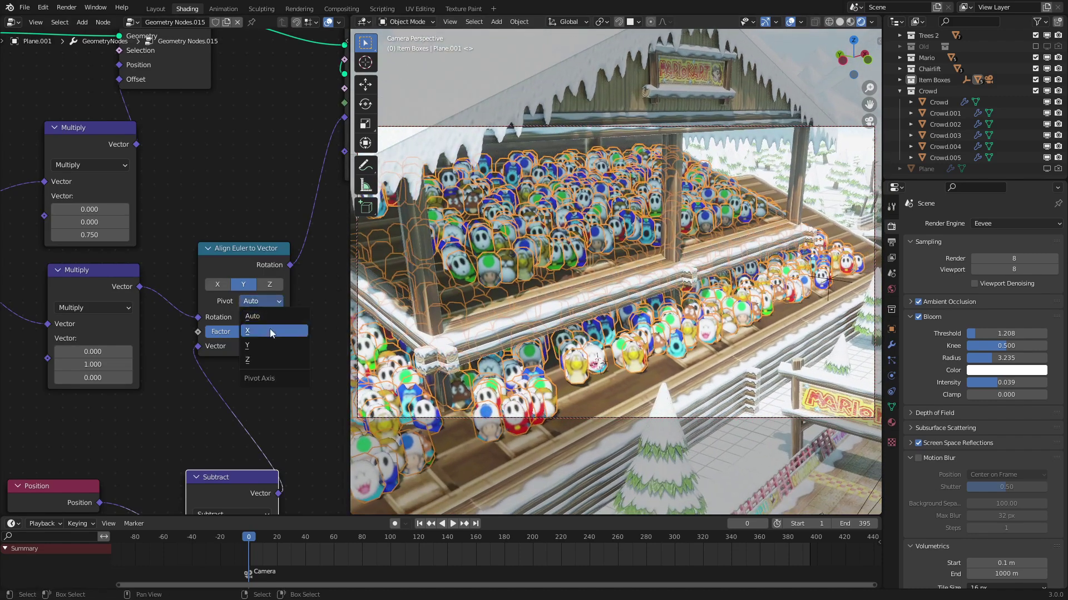
{"action": "left_click", "coordinate": [271, 360]}
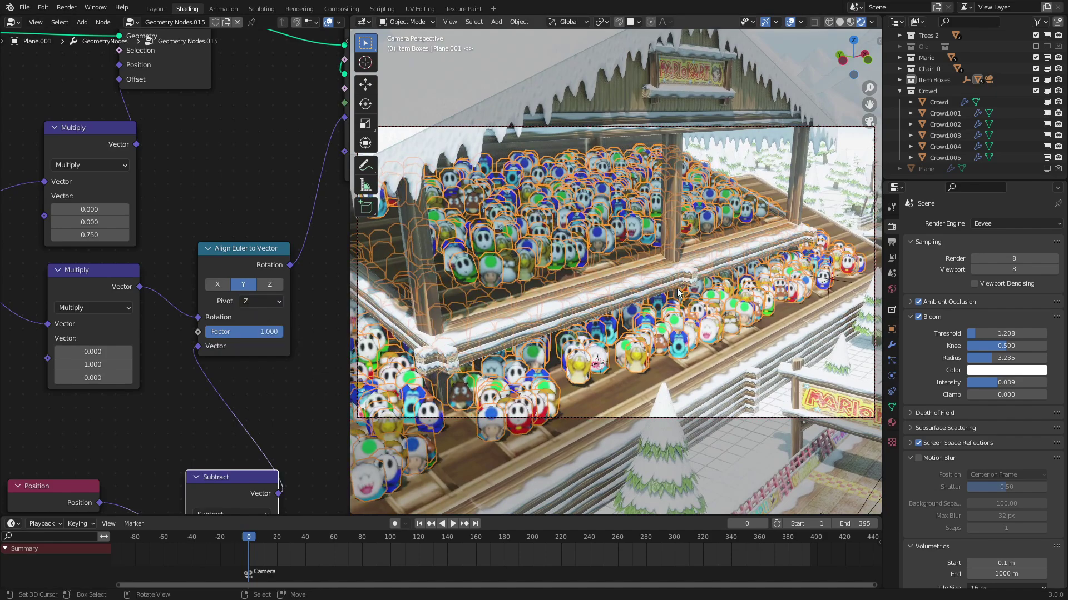
- Reposition the camera around the grandstand, hide the viewport overlays, and play the animation
{"action": "middle_click_drag", "start_coordinate": [682, 292], "coordinate": [670, 240]}
{"action": "left_click", "coordinate": [791, 22]}
{"action": "key", "text": "space"}
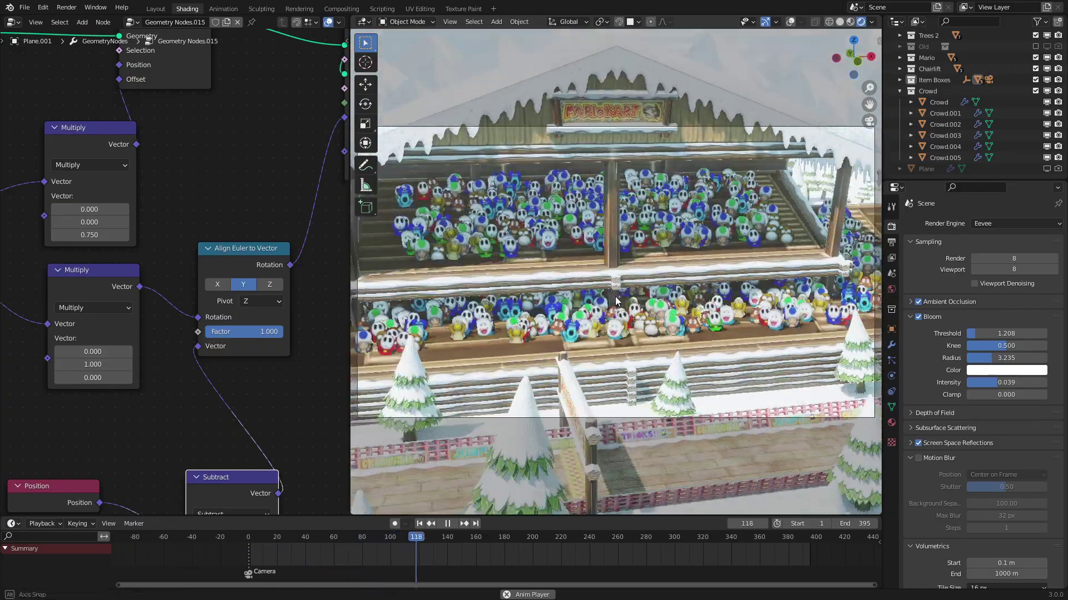
- Disable the Camera to View lock while the animation plays
{"action": "key", "text": "n"}
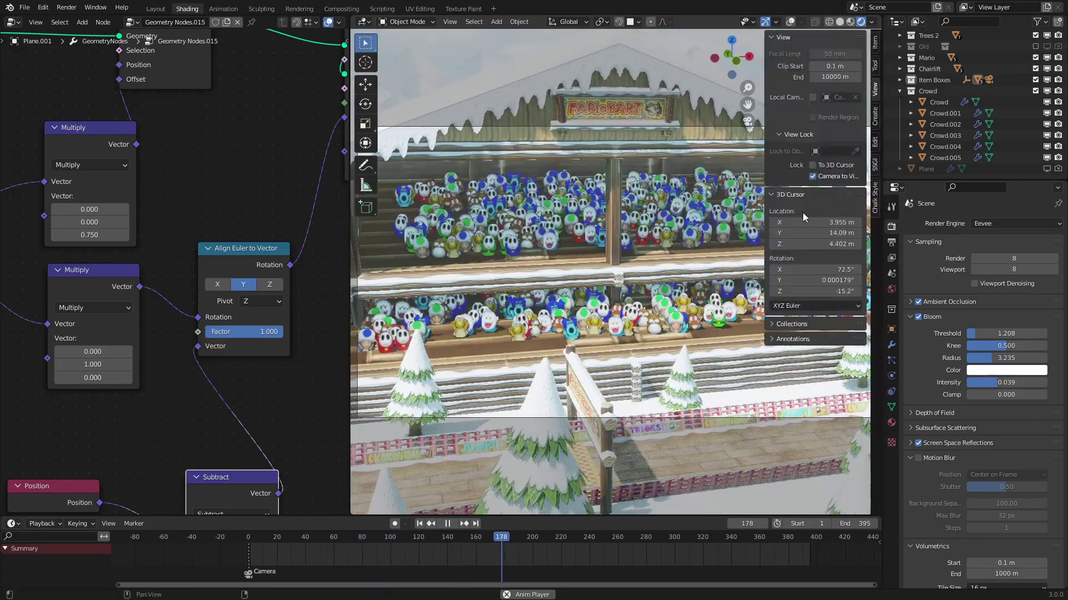
{"action": "left_click", "coordinate": [813, 176]}
{"action": "key", "text": "n"}
- Leave the camera view and examine the snowy track and the animated grandstand crowd from several angles
{"action": "middle_click_drag", "start_coordinate": [640, 273], "coordinate": [629, 255]}
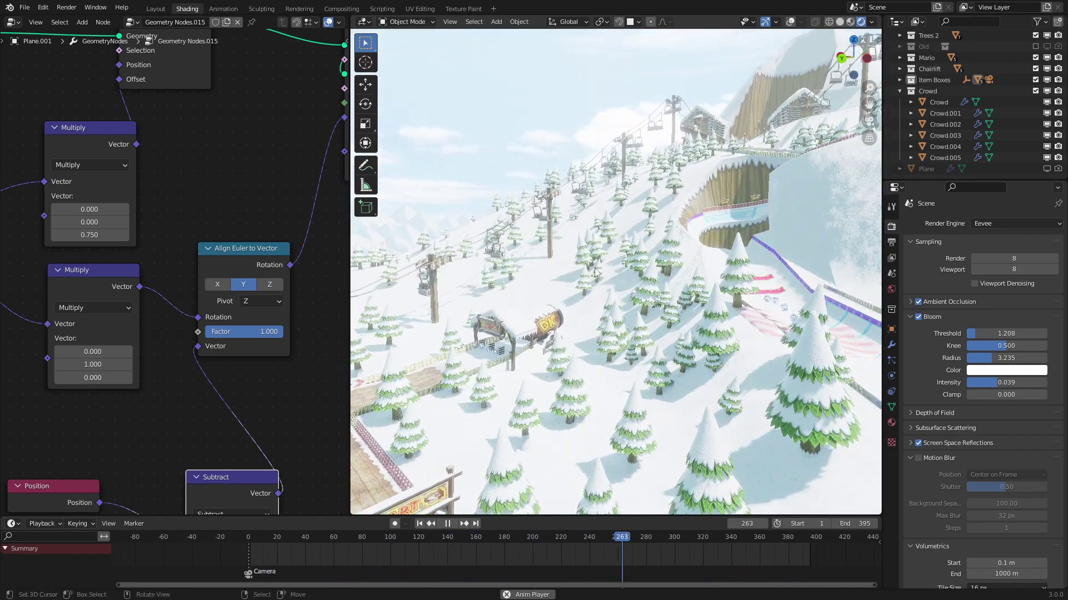
{"action": "middle_click_drag", "start_coordinate": [595, 269], "coordinate": [636, 263]}
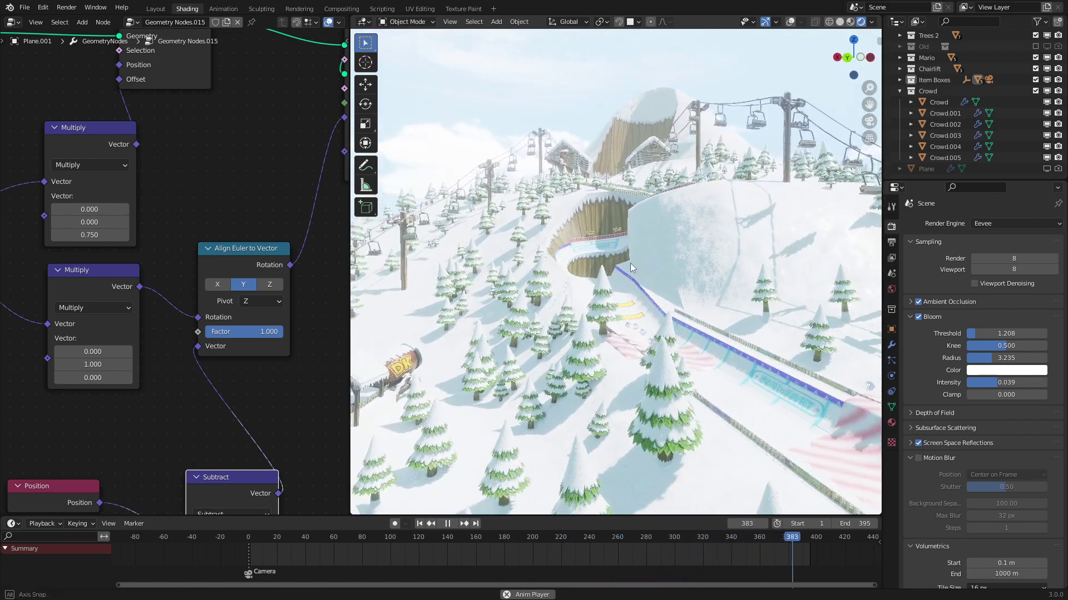
{"action": "middle_click_drag", "start_coordinate": [683, 231], "coordinate": [512, 278]}
{"action": "middle_click_drag", "start_coordinate": [745, 312], "coordinate": [617, 261]}
{"action": "scroll", "coordinate": [623, 250], "scroll_direction": "up", "scroll_amount": 1}
{"action": "middle_click_drag", "start_coordinate": [739, 289], "coordinate": [629, 255], "text": "shift"}
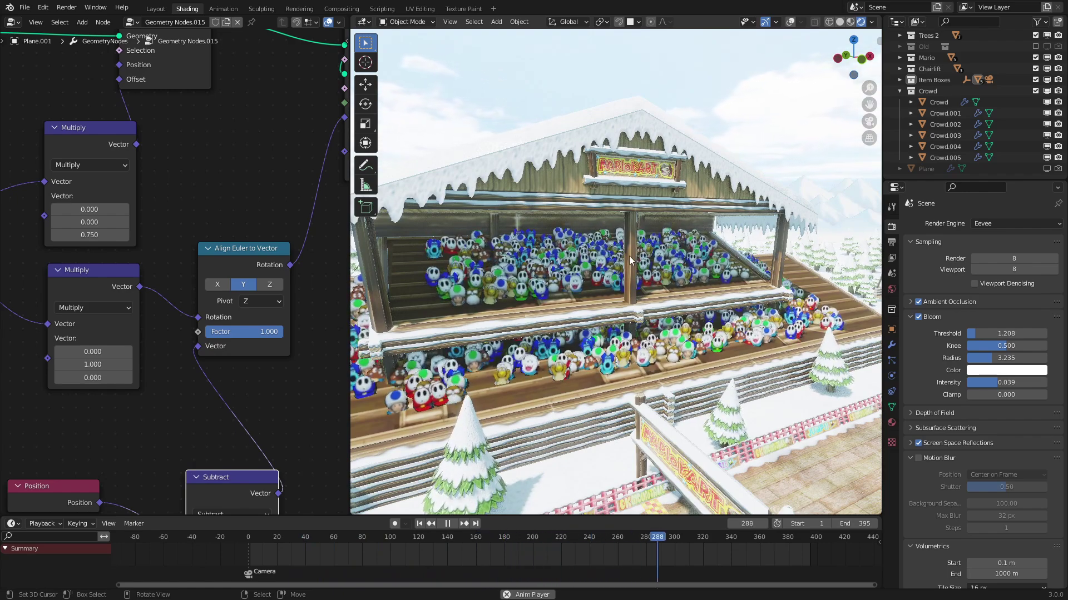
{"action": "mouse_move", "coordinate": [629, 256]}
{"action": "middle_mouse_down"}
{"action": "mouse_move", "coordinate": [660, 262]}
{"action": "mouse_move", "coordinate": [617, 266]}
{"action": "middle_mouse_up"}
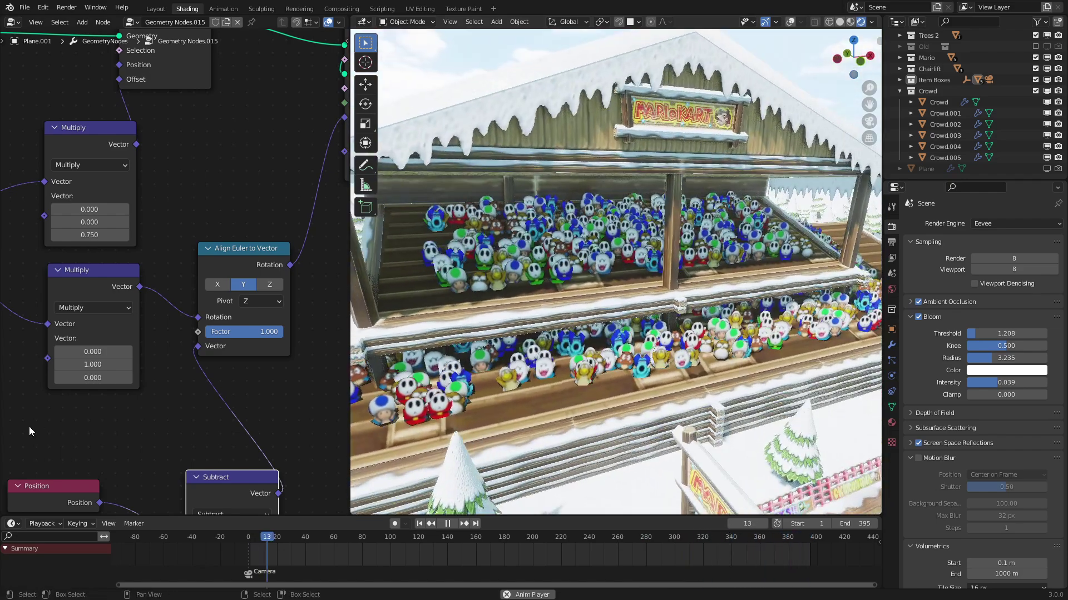